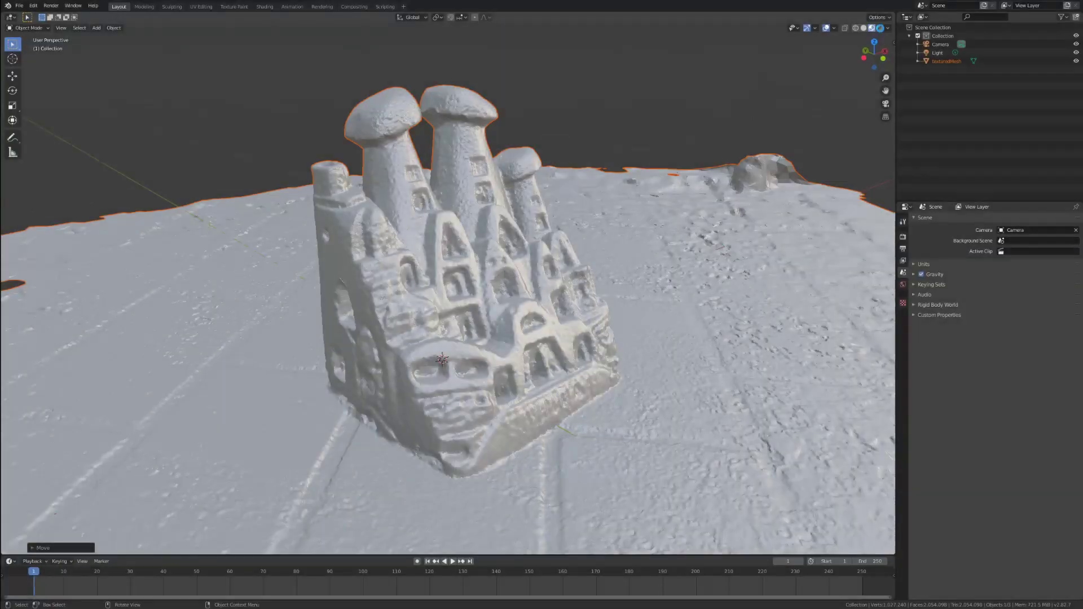
# Launch Meshroom with a new empty project and the default CameraInit-to-Texturing pipeline.
pyautogui.click(880, 28)
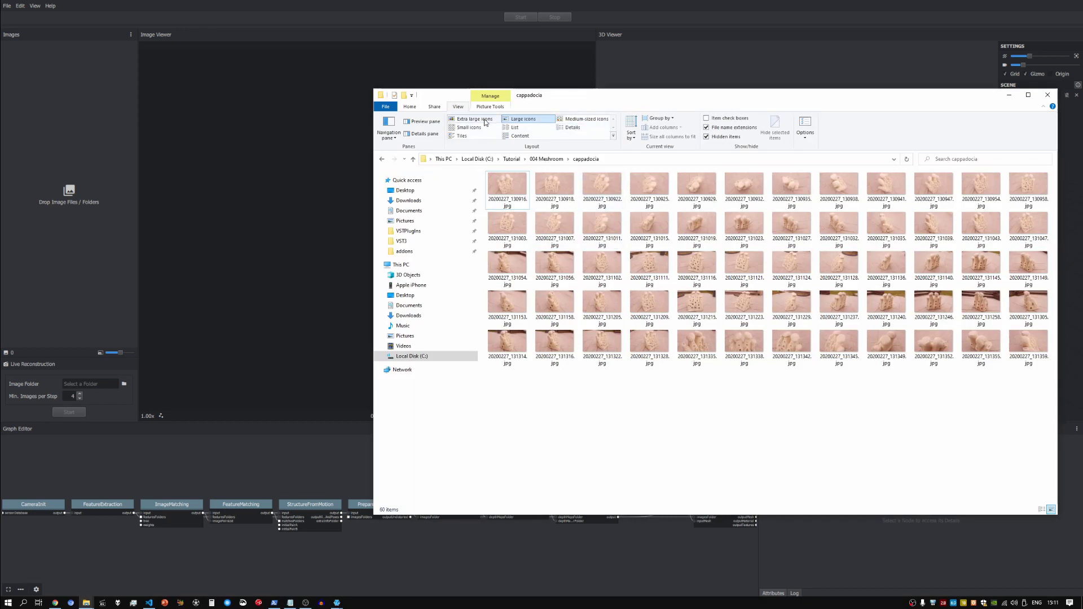
# Select all photos in the cappadocia folder and drop them onto Meshroom's Images panel.
pyautogui.click(476, 119)
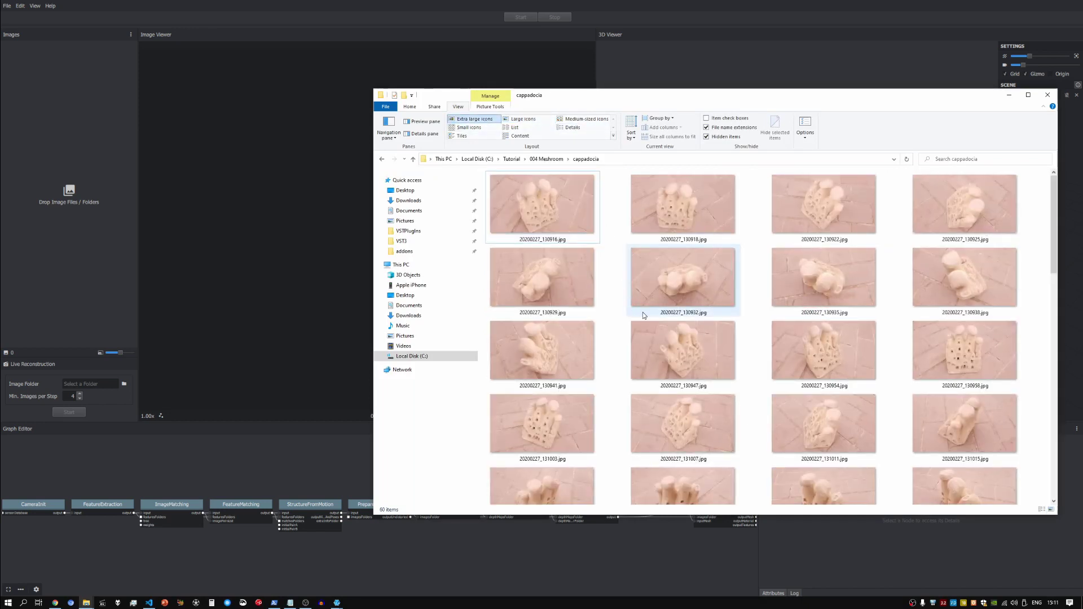
pyautogui.click(516, 118)
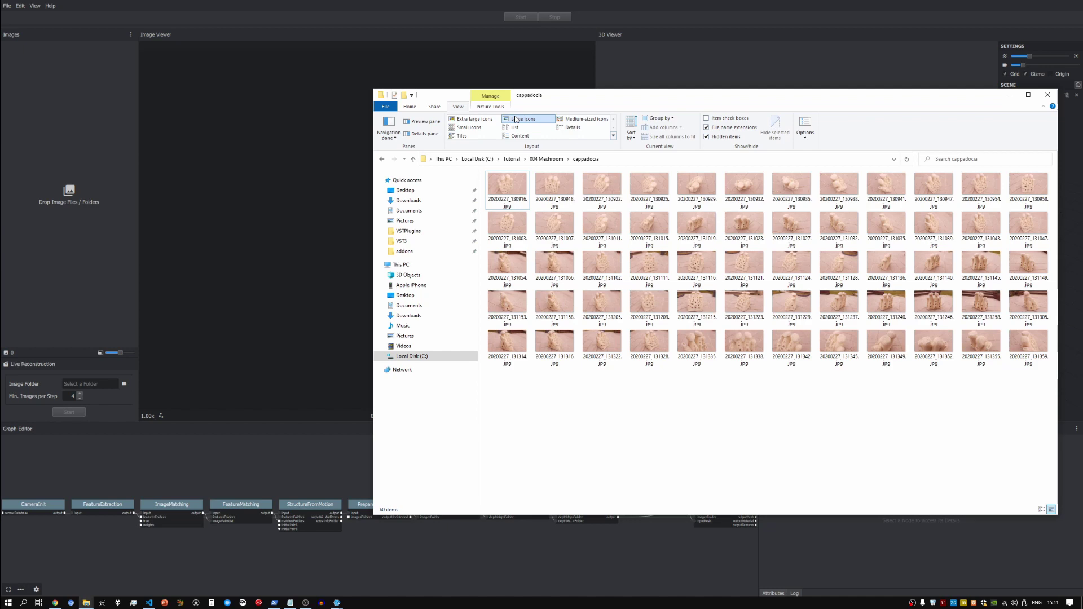
pyautogui.moveTo(503, 385); pyautogui.dragTo(1080, 154)
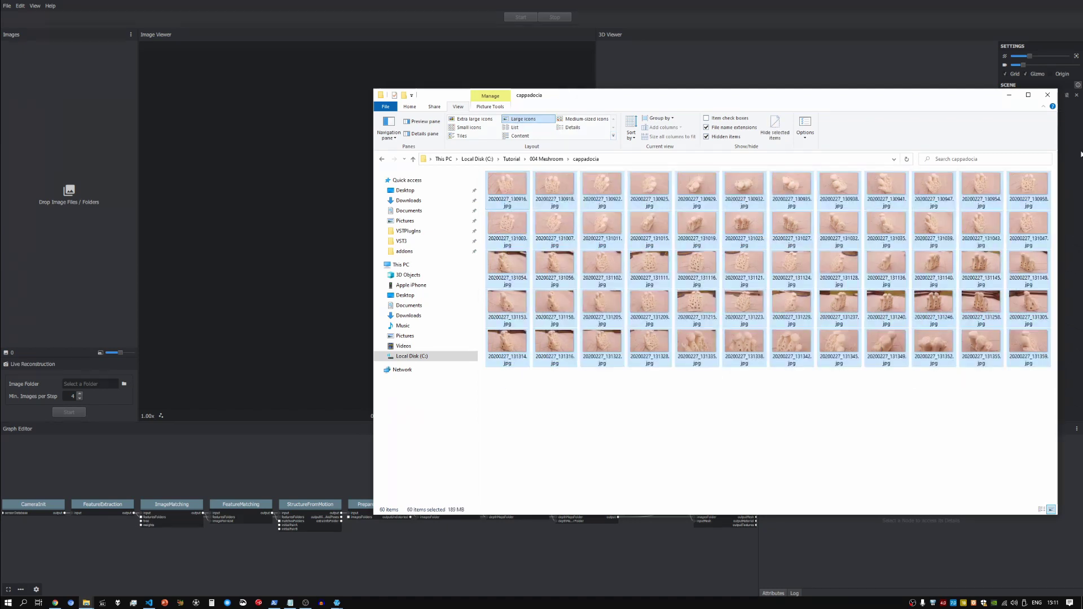
pyautogui.moveTo(511, 181); pyautogui.dragTo(93, 174)
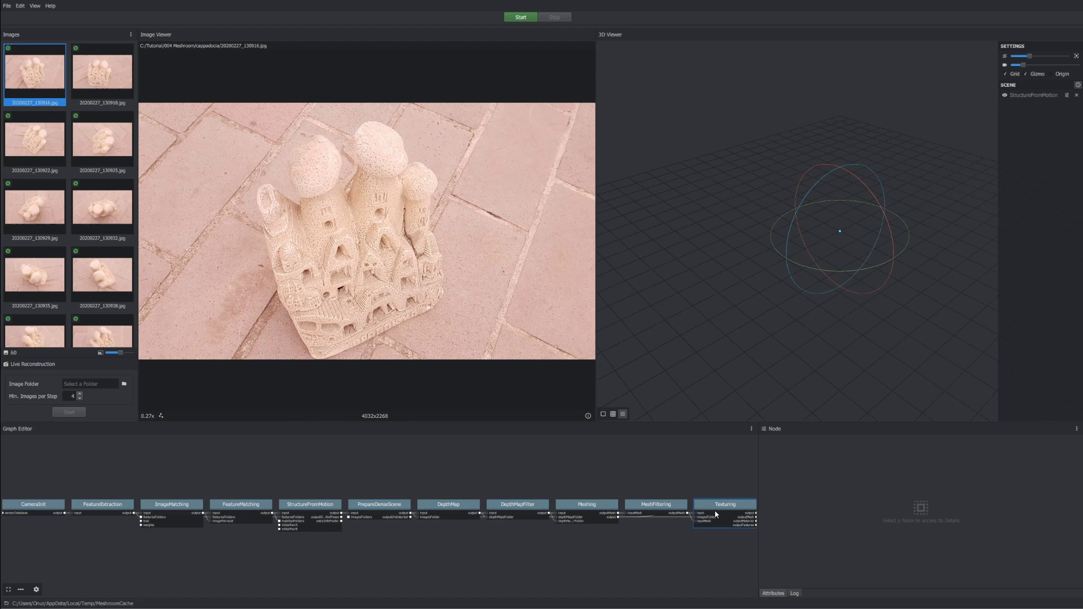
# Save the project in a new meshroom_cappadocia folder under 004 Meshroom and start the reconstruction.
pyautogui.click(514, 18)
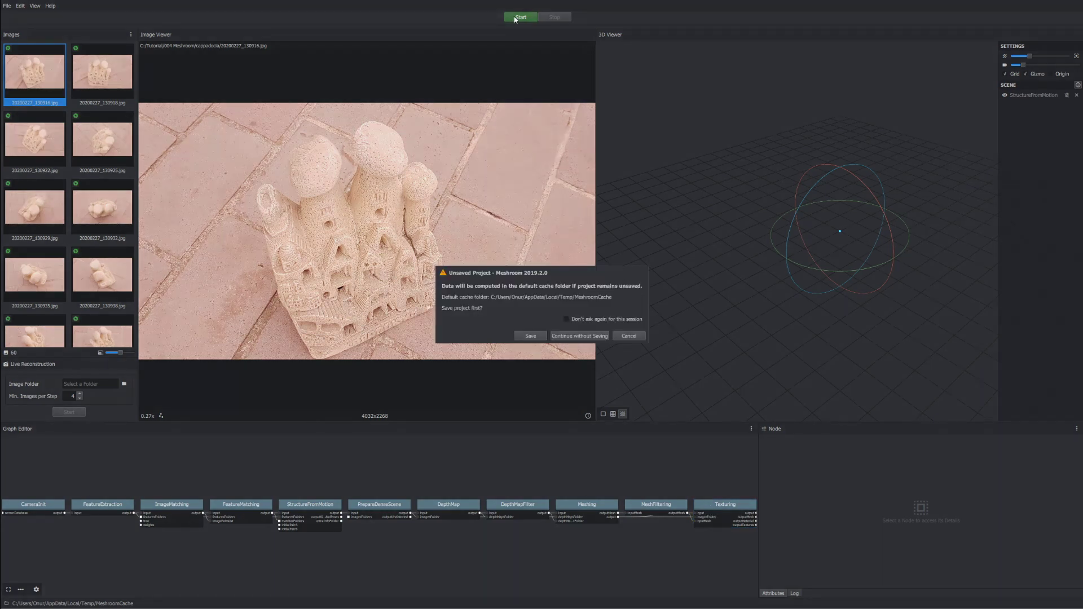
pyautogui.click(530, 336)
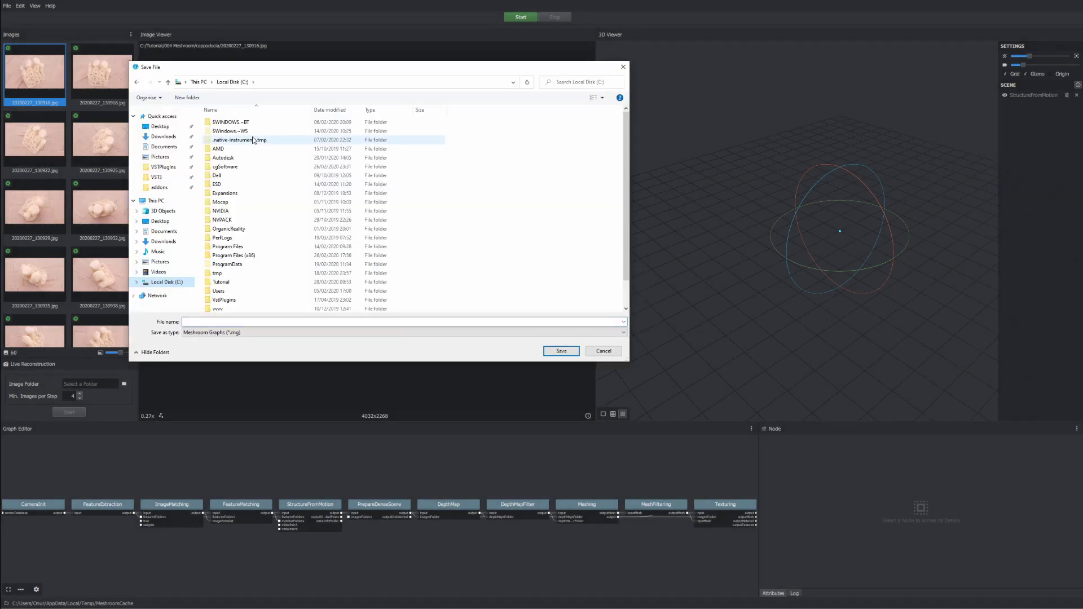
pyautogui.doubleClick(224, 287)
pyautogui.doubleClick(228, 148)
pyautogui.click(186, 98)
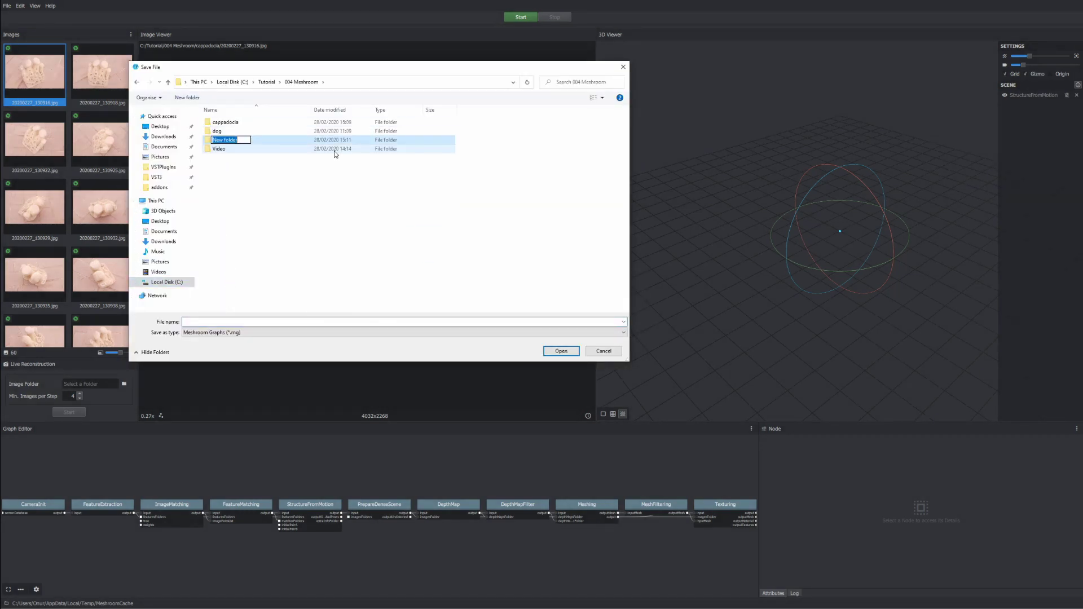
pyautogui.write('meshroom_cappadocia')
pyautogui.press('Return')
pyautogui.press('Return')
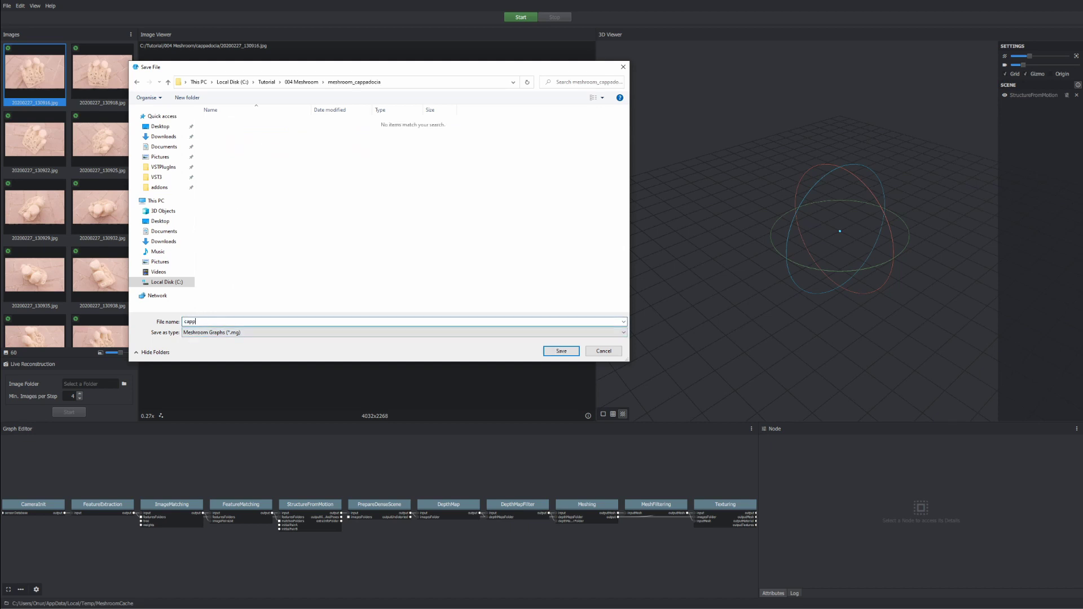
pyautogui.press('Return')
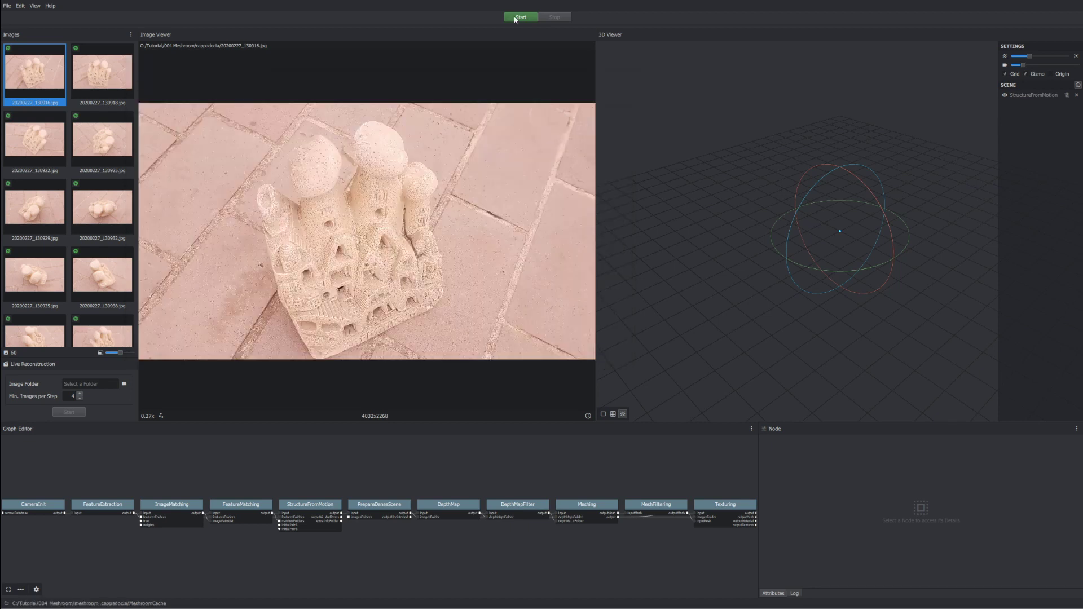
pyautogui.click(515, 19)
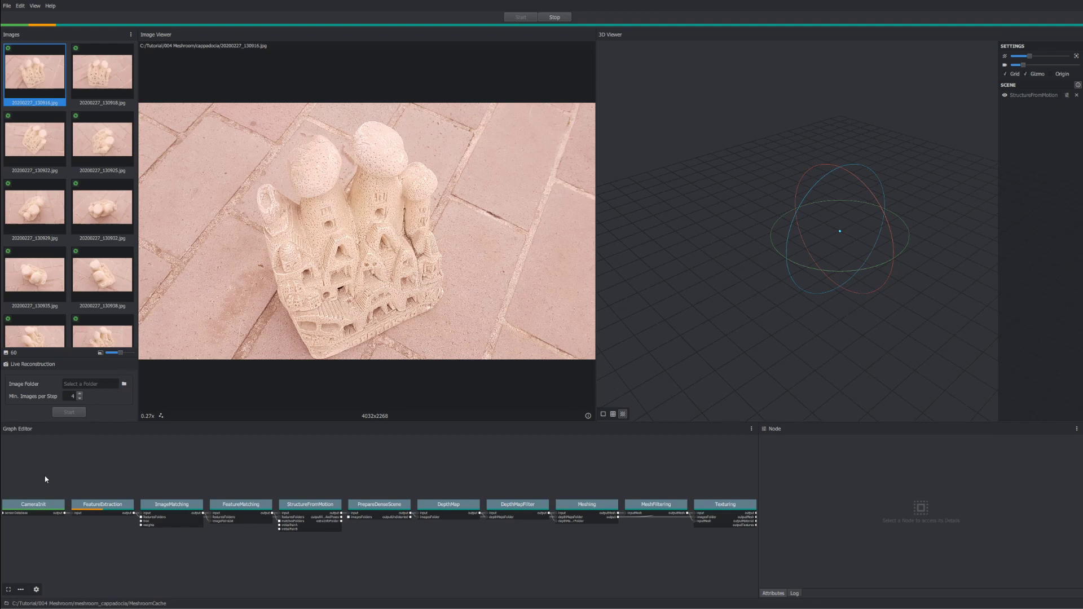
# Check the FeatureExtraction and ImageMatching node settings and inspect the sparse point cloud from several angles.
pyautogui.click(100, 507)
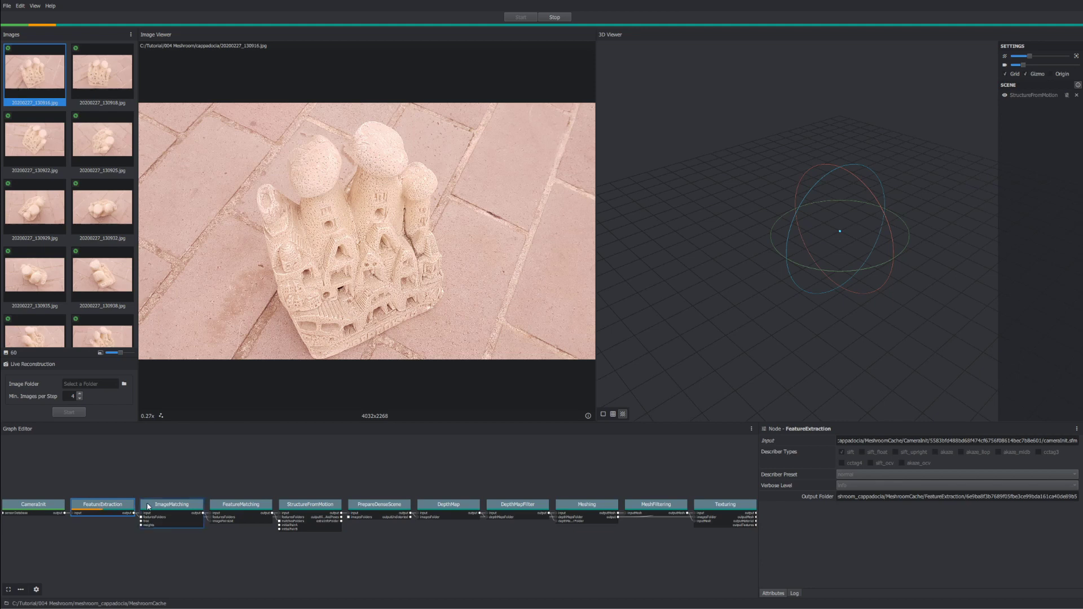
pyautogui.click(167, 508)
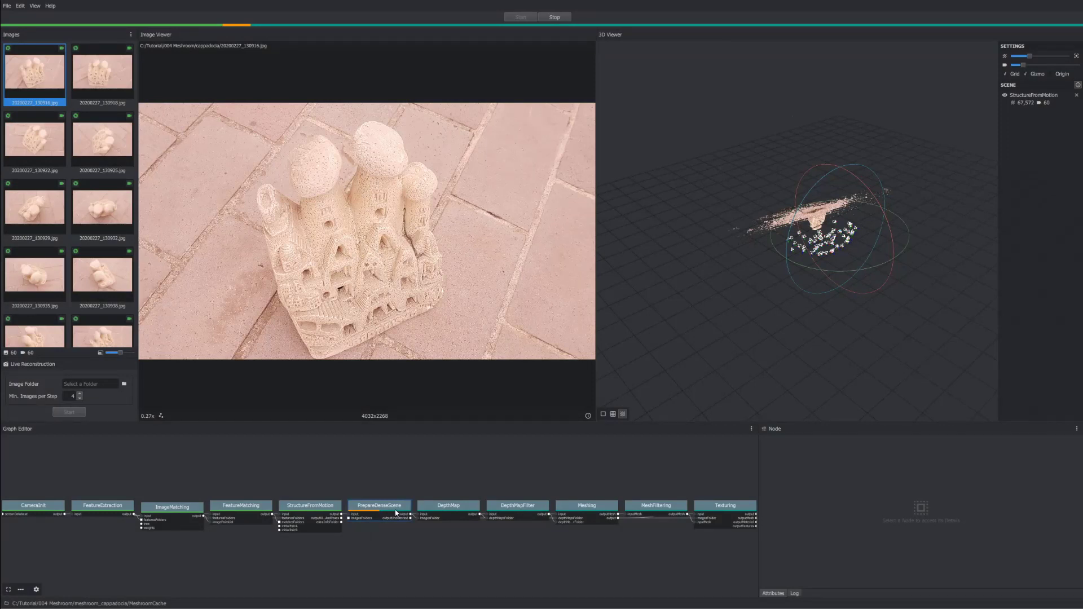
pyautogui.scroll(3, 813, 238)
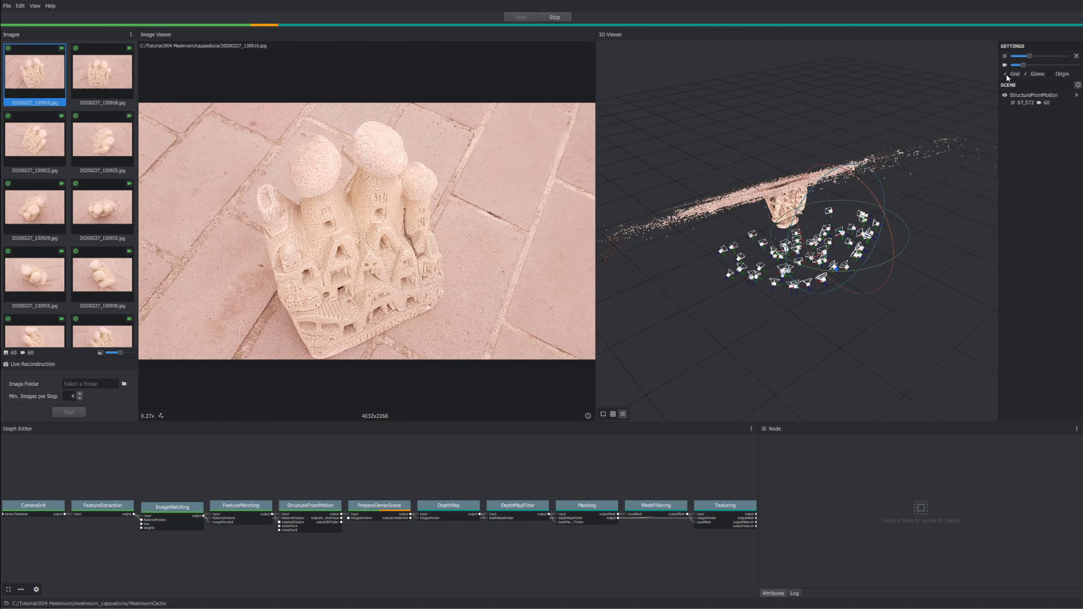
pyautogui.moveTo(835, 272)
pyautogui.mouseDown()
pyautogui.moveTo(745, 256)
pyautogui.moveTo(678, 190)
pyautogui.mouseUp()
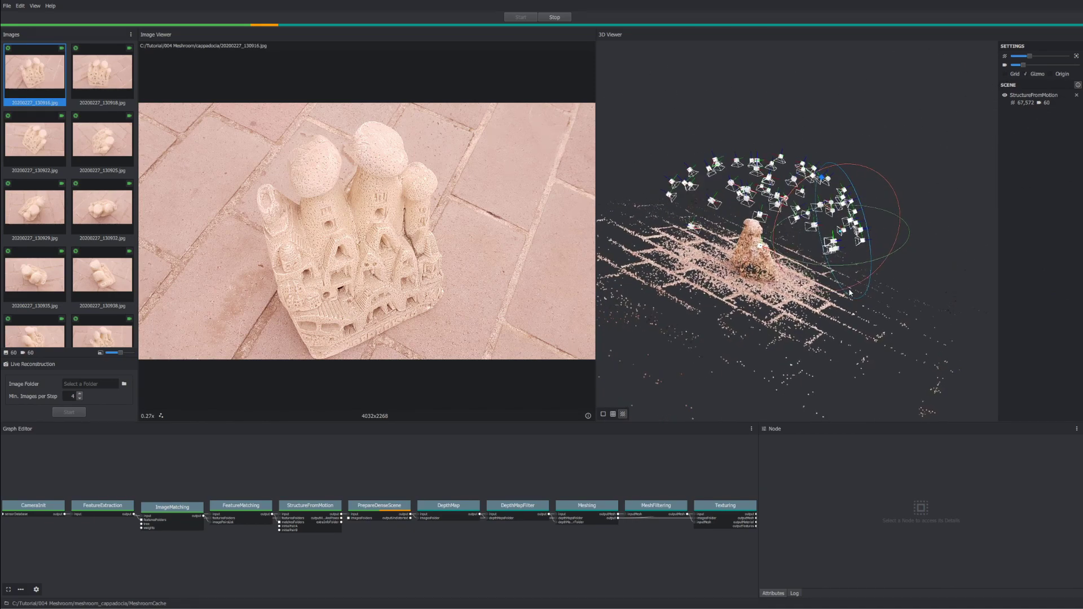
pyautogui.moveTo(889, 216); pyautogui.dragTo(864, 200)
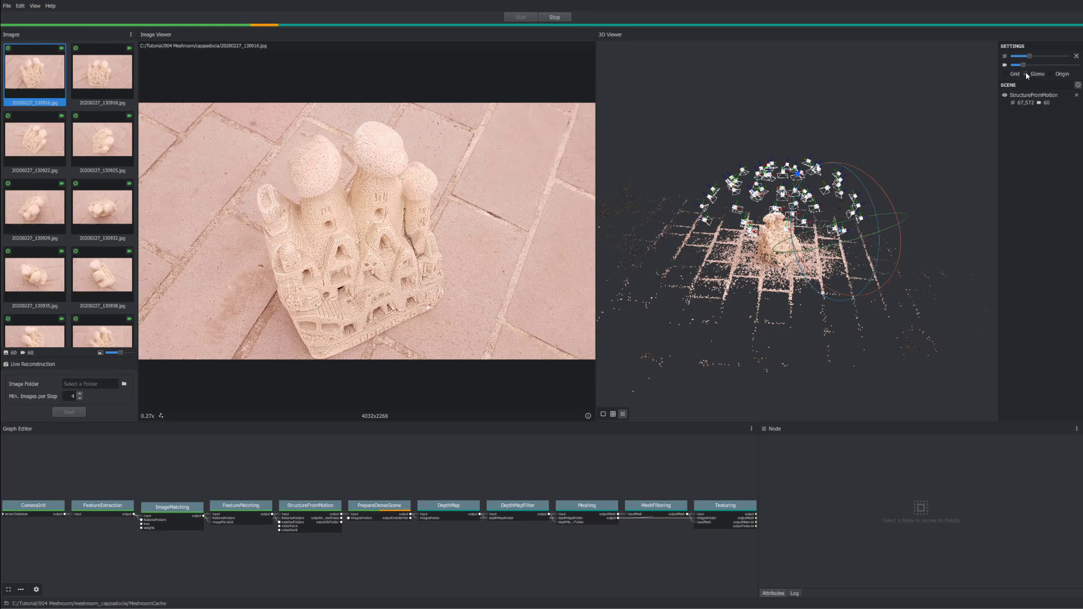
pyautogui.scroll(3, 929, 157)
pyautogui.scroll(3, 891, 180)
pyautogui.scroll(3, 852, 204)
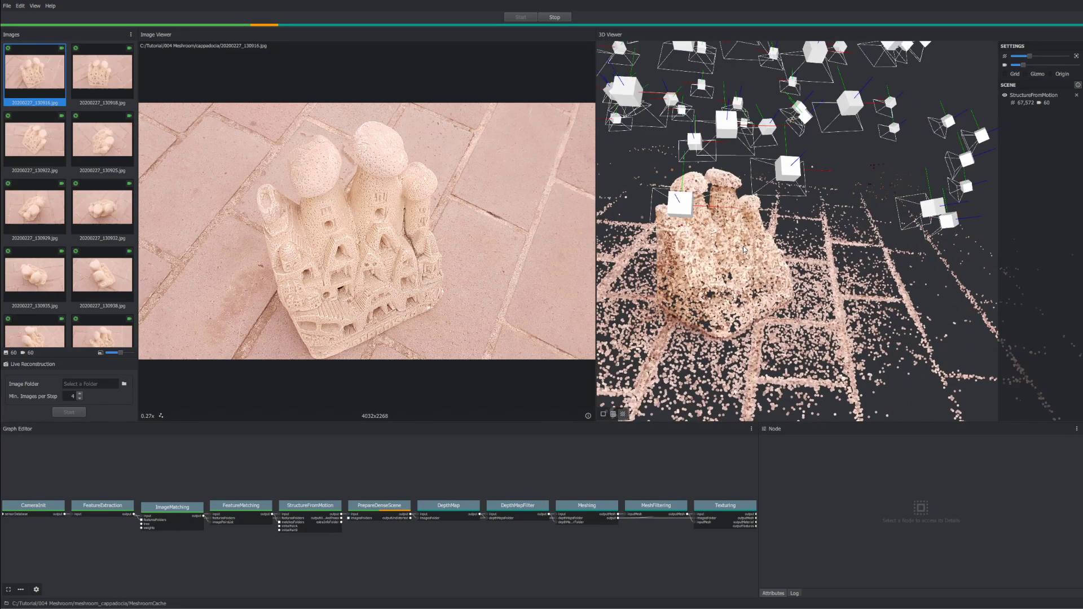
pyautogui.scroll(3, 813, 227)
pyautogui.moveTo(774, 248)
pyautogui.mouseDown()
pyautogui.moveTo(835, 282)
pyautogui.moveTo(1053, 81)
pyautogui.moveTo(1012, 58)
pyautogui.moveTo(1026, 61)
pyautogui.mouseUp()
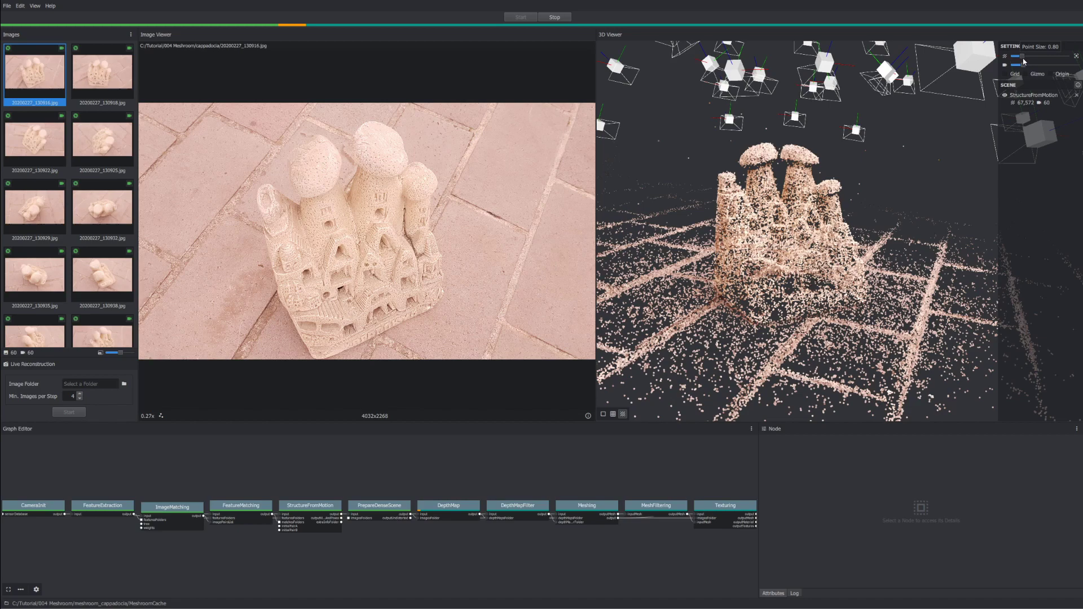
pyautogui.moveTo(816, 248); pyautogui.dragTo(818, 262)
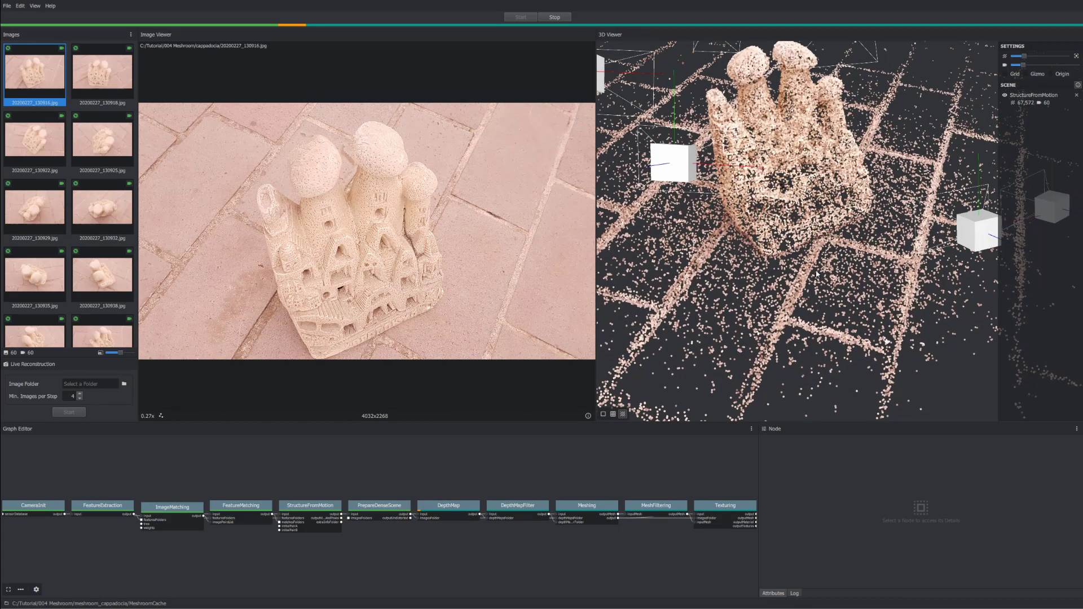
pyautogui.scroll(-3, 819, 261)
pyautogui.scroll(-3, 819, 261)
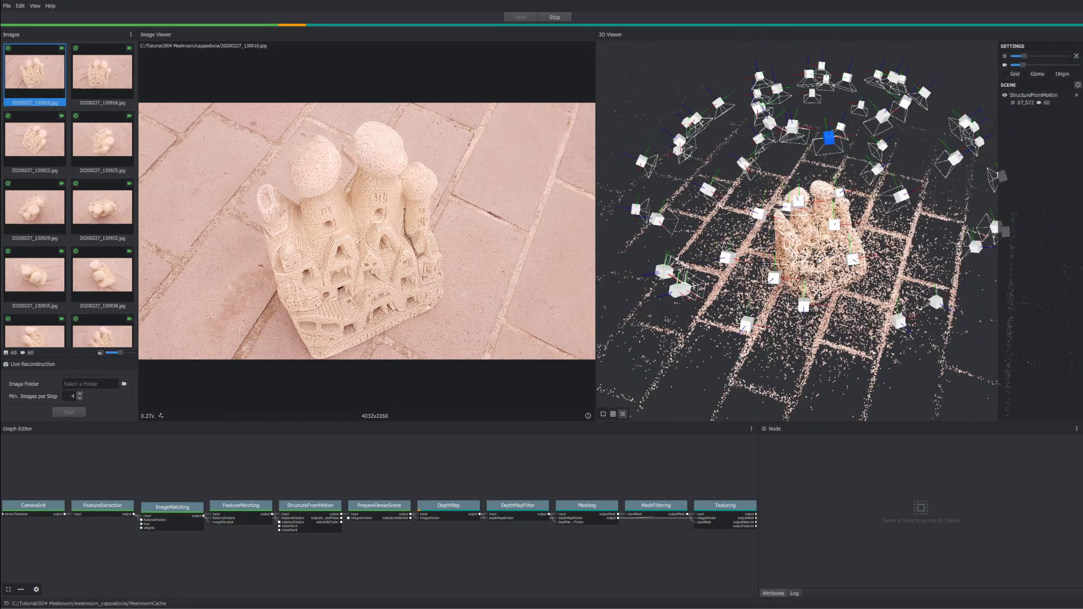
pyautogui.moveTo(797, 357); pyautogui.dragTo(802, 267)
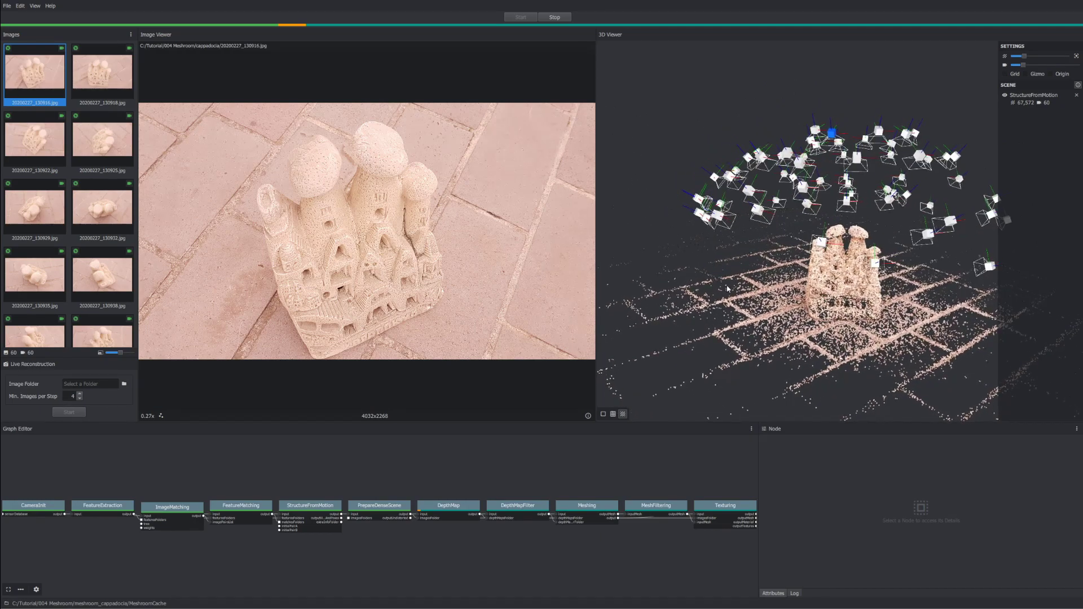
pyautogui.scroll(3, 803, 266)
pyautogui.scroll(2, 801, 266)
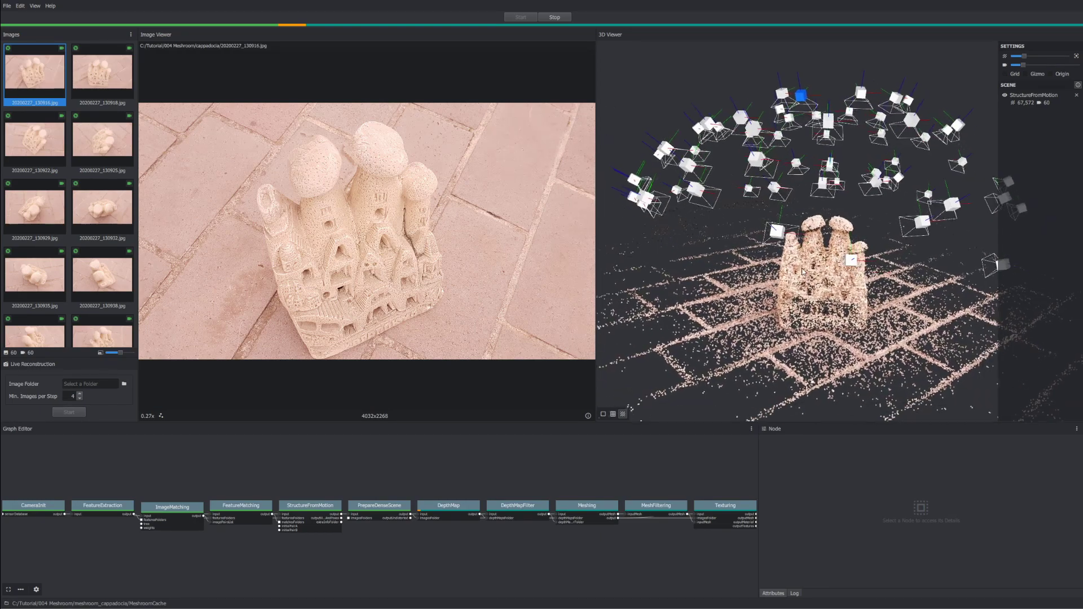
pyautogui.scroll(2, 797, 271)
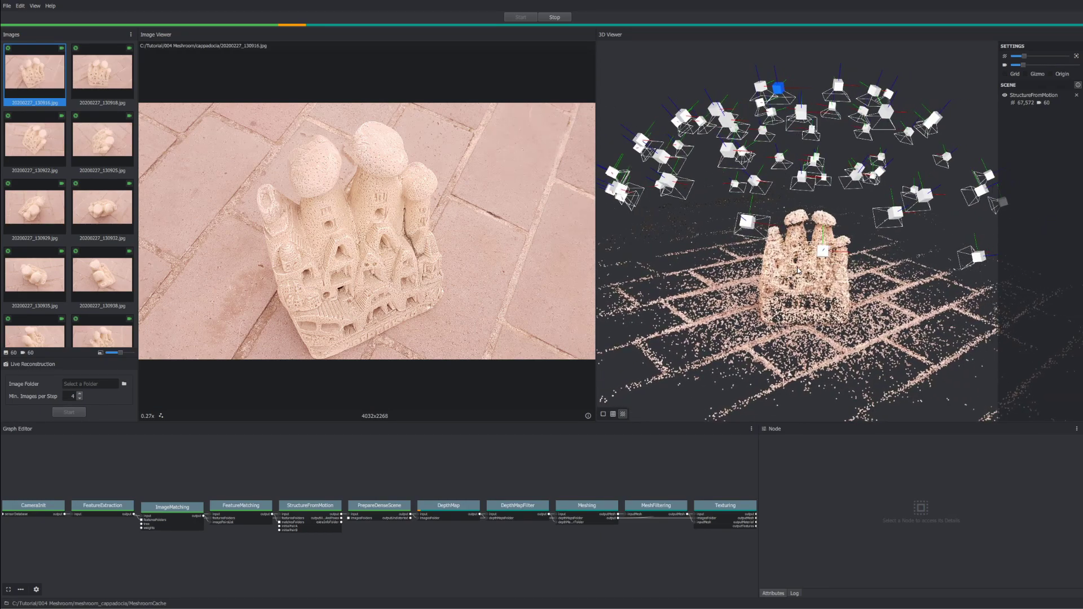
# Compare several camera frustums with the source photos they show.
pyautogui.click(746, 222)
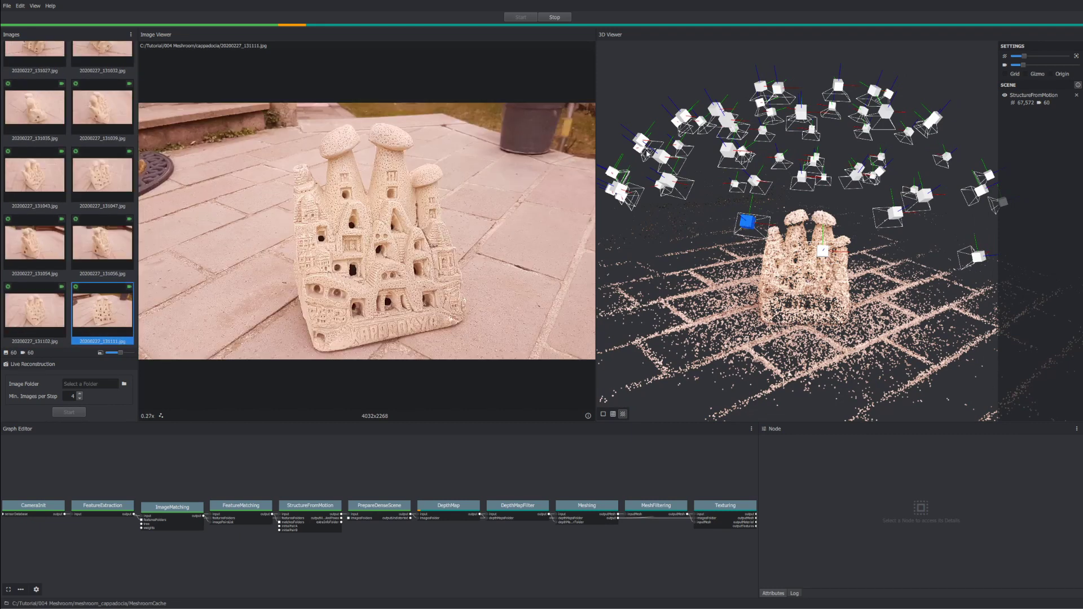
pyautogui.click(641, 140)
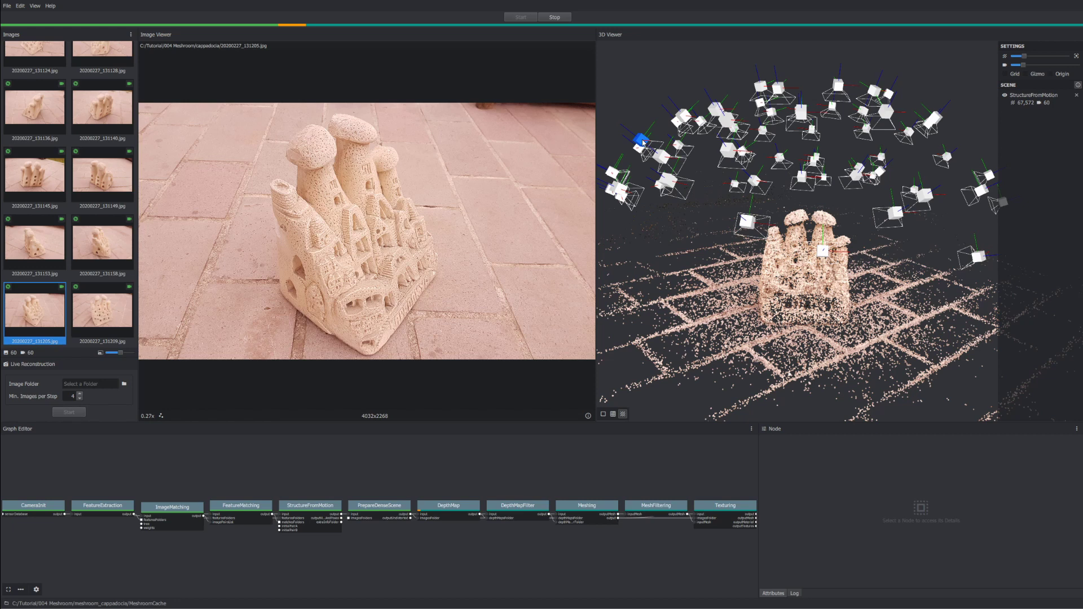
pyautogui.click(894, 215)
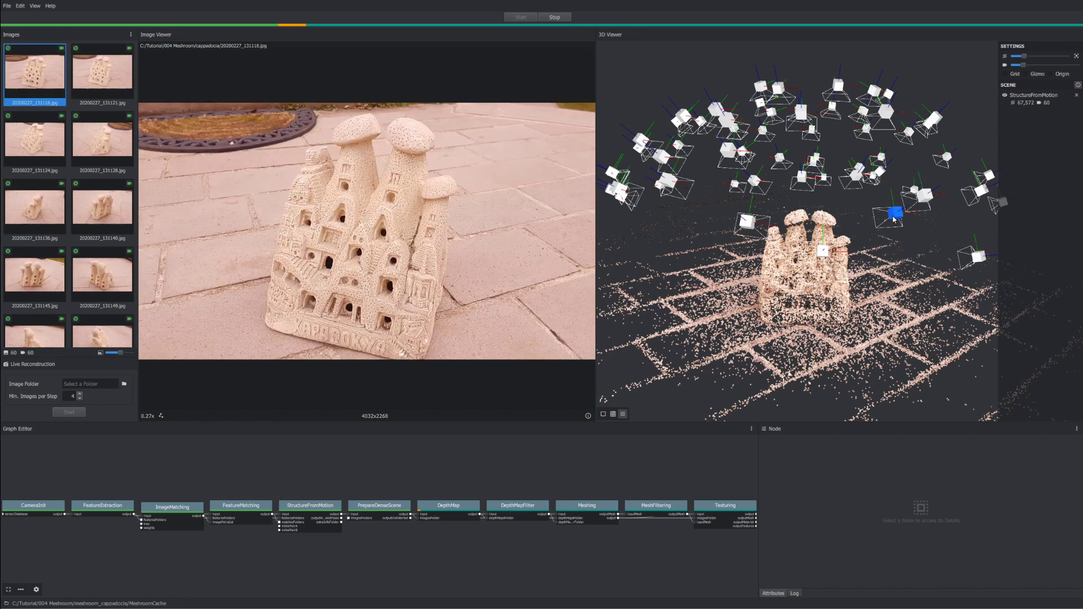
pyautogui.moveTo(873, 273); pyautogui.dragTo(821, 240)
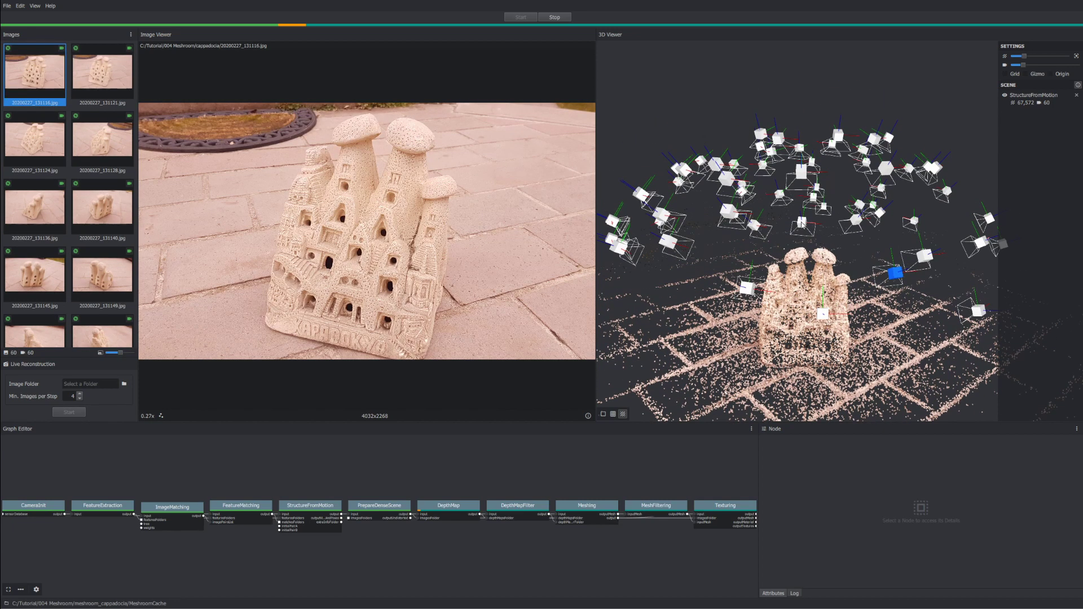
pyautogui.click(803, 225)
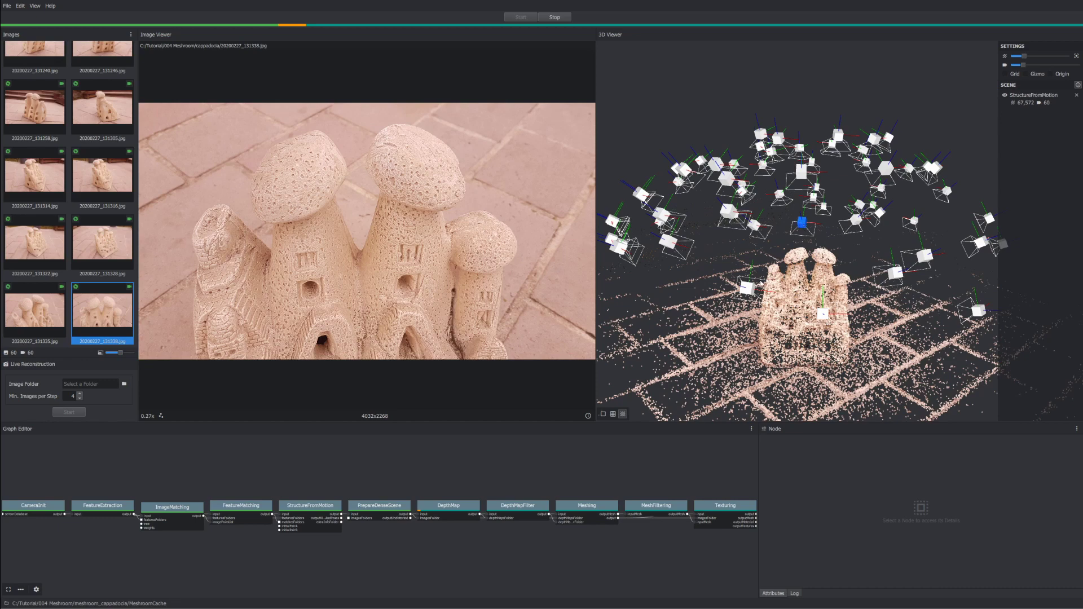
pyautogui.click(746, 289)
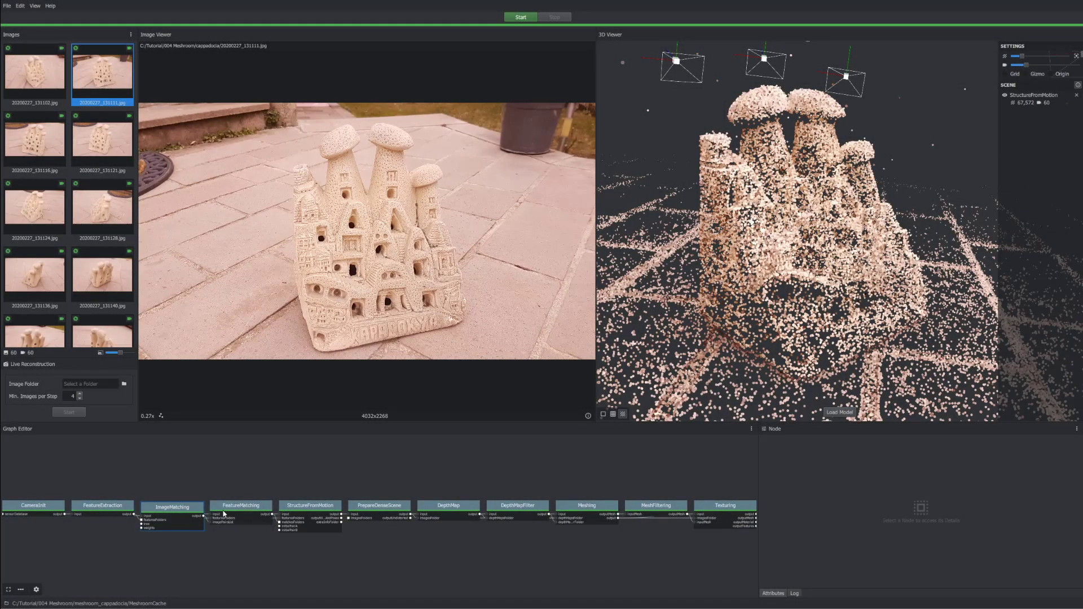
# Load the textured mesh into the 3D Viewer and hide the StructureFromMotion point cloud and cameras.
pyautogui.click(840, 413)
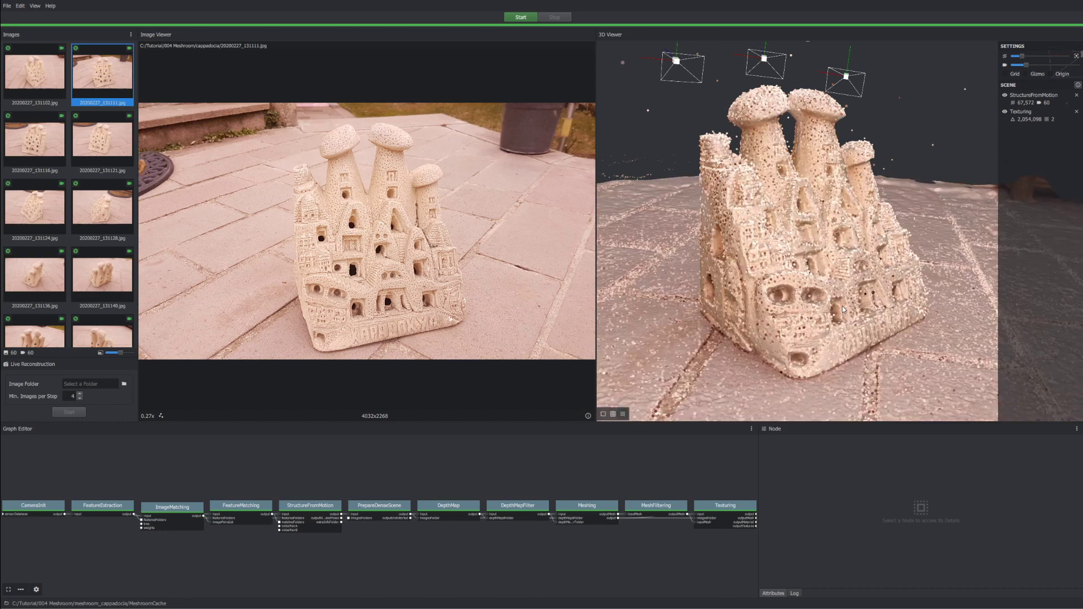
pyautogui.moveTo(875, 274); pyautogui.dragTo(857, 283)
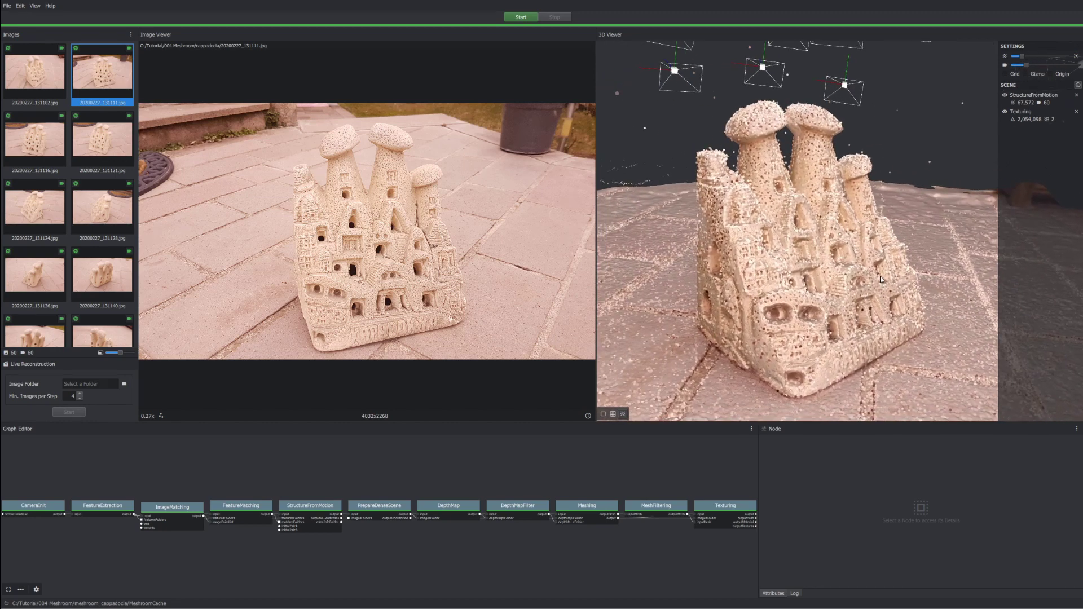
pyautogui.moveTo(880, 279)
pyautogui.mouseDown()
pyautogui.moveTo(824, 331)
pyautogui.moveTo(842, 298)
pyautogui.mouseUp()
pyautogui.scroll(2, 842, 298)
pyautogui.scroll(2, 842, 298)
pyautogui.scroll(-3, 842, 298)
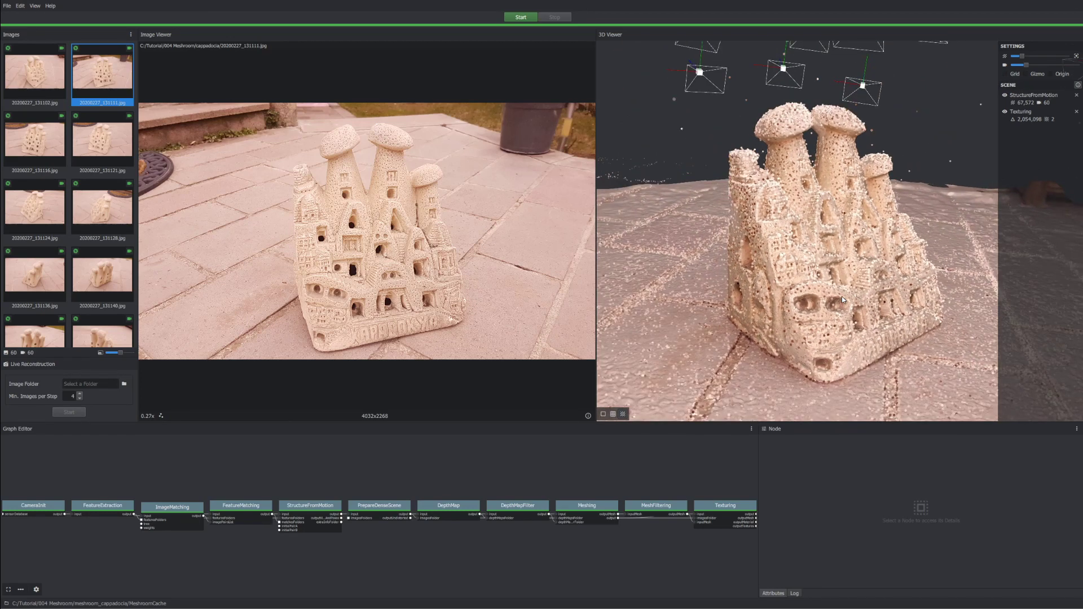
pyautogui.click(1005, 95)
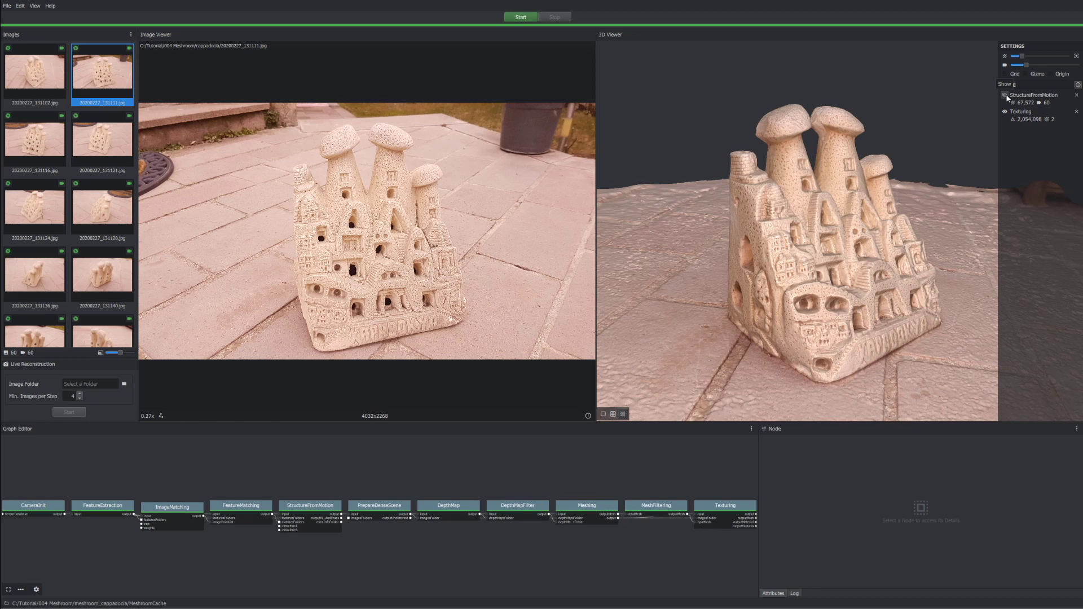
pyautogui.scroll(2, 855, 271)
pyautogui.moveTo(845, 281)
pyautogui.mouseDown()
pyautogui.moveTo(837, 318)
pyautogui.moveTo(861, 296)
pyautogui.mouseUp()
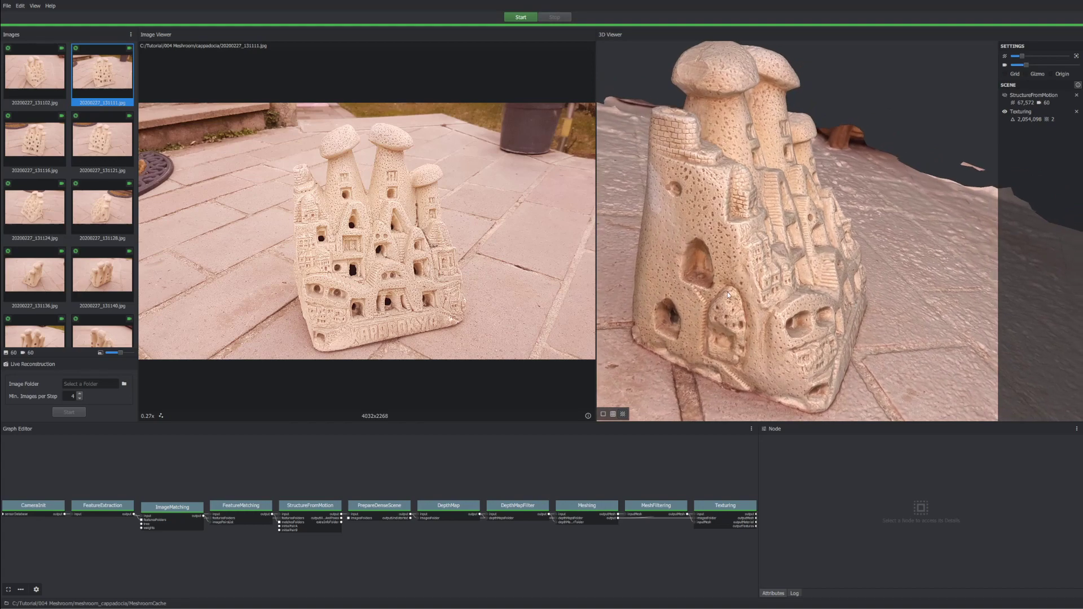
pyautogui.moveTo(726, 292)
pyautogui.mouseDown()
pyautogui.moveTo(996, 321)
pyautogui.moveTo(821, 307)
pyautogui.moveTo(864, 256)
pyautogui.moveTo(837, 303)
pyautogui.moveTo(849, 292)
pyautogui.mouseUp()
pyautogui.scroll(-1, 845, 296)
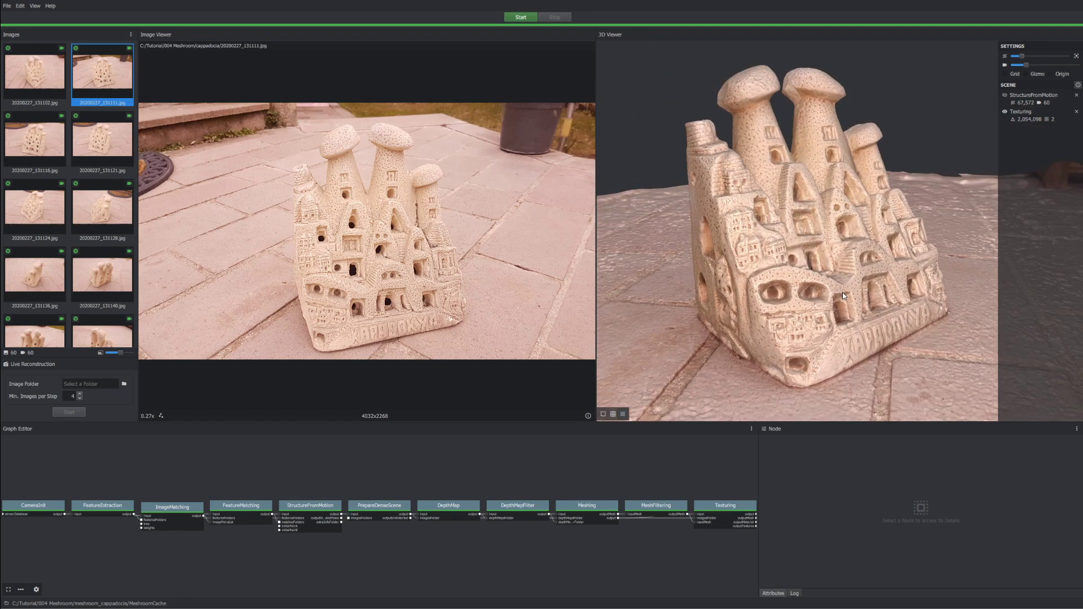
# Toggle wireframe display, then open the Texturing node's output folder with Open Folder.
pyautogui.click(613, 415)
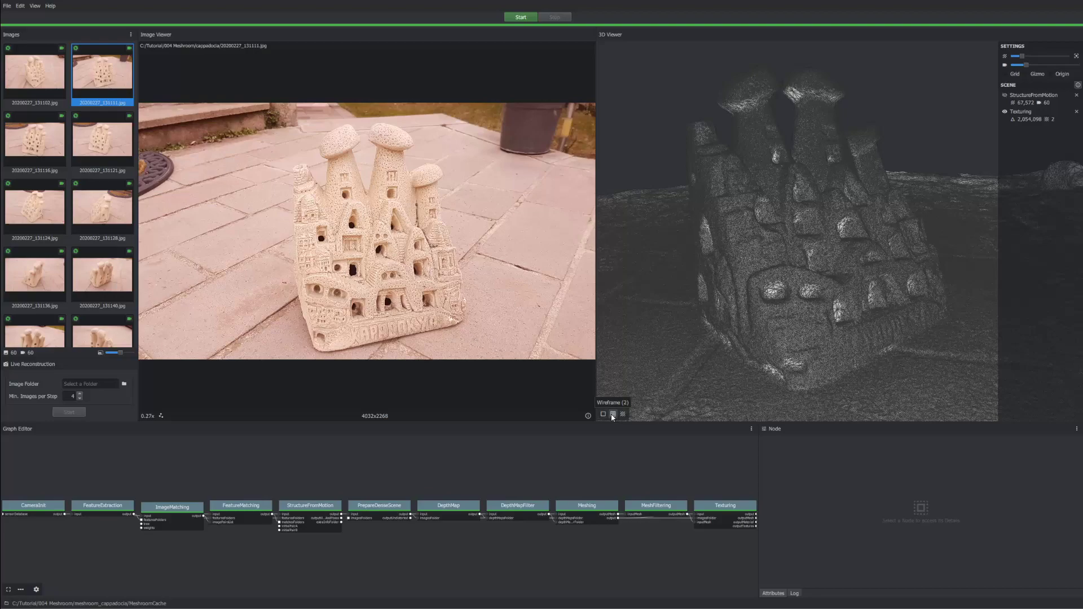
pyautogui.scroll(3, 848, 310)
pyautogui.scroll(2, 796, 326)
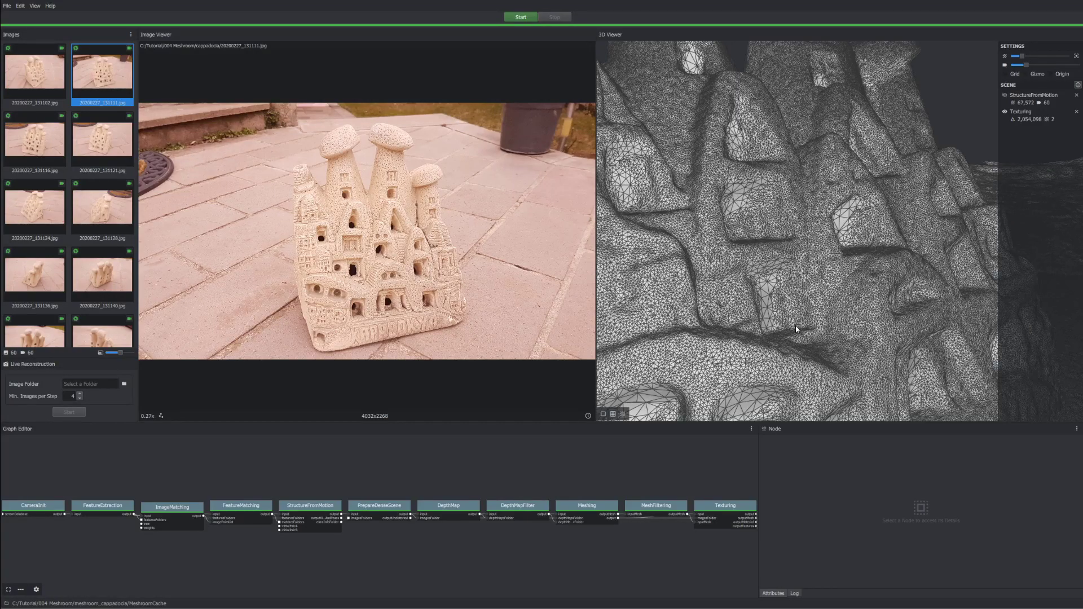
pyautogui.scroll(-3, 795, 325)
pyautogui.scroll(-3, 787, 335)
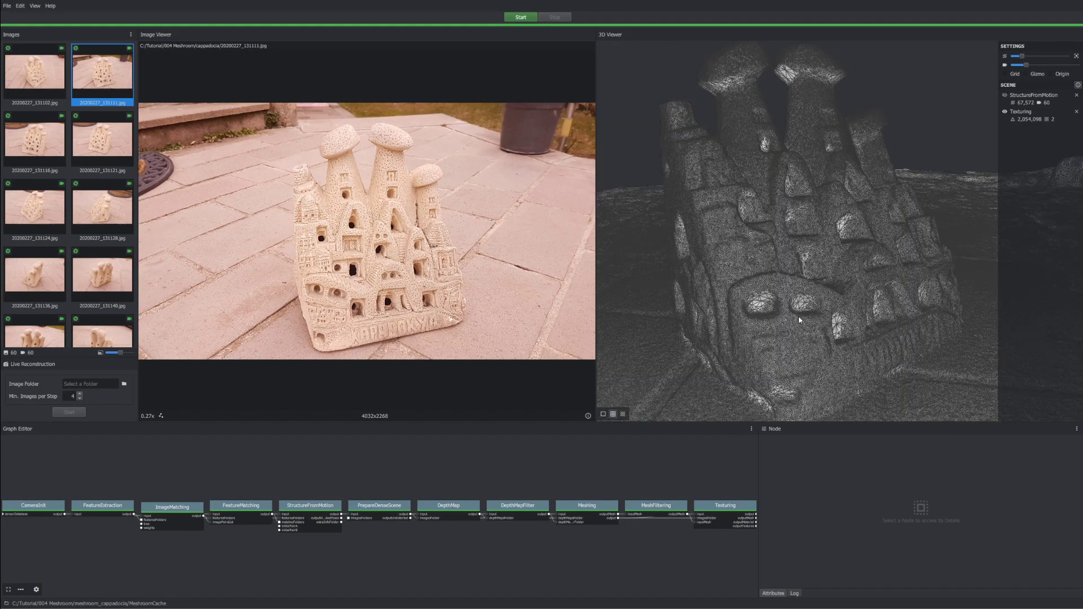
pyautogui.scroll(-2, 770, 351)
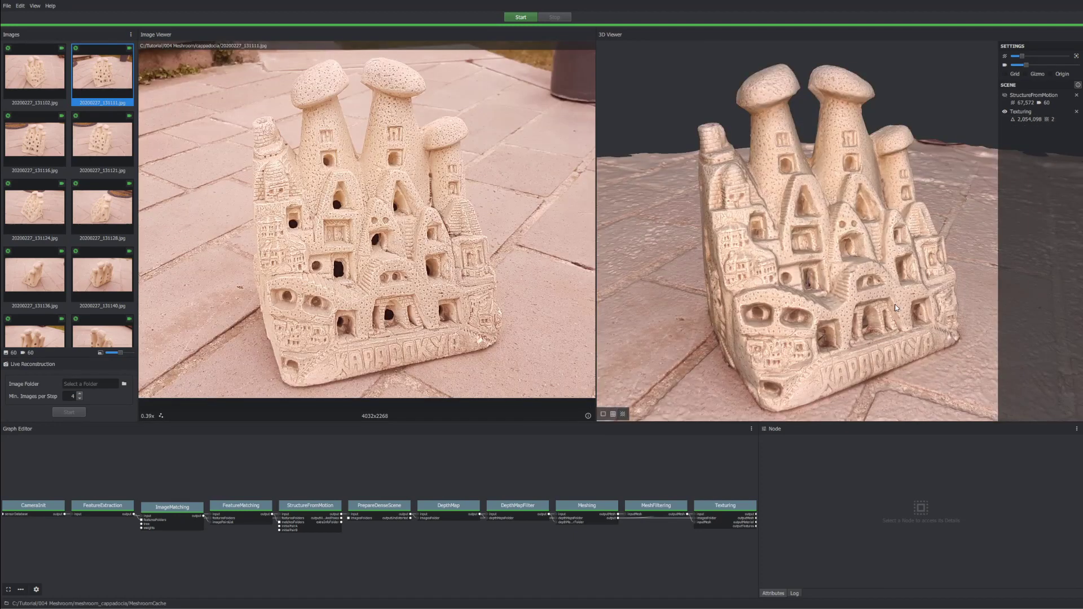
pyautogui.click(729, 506)
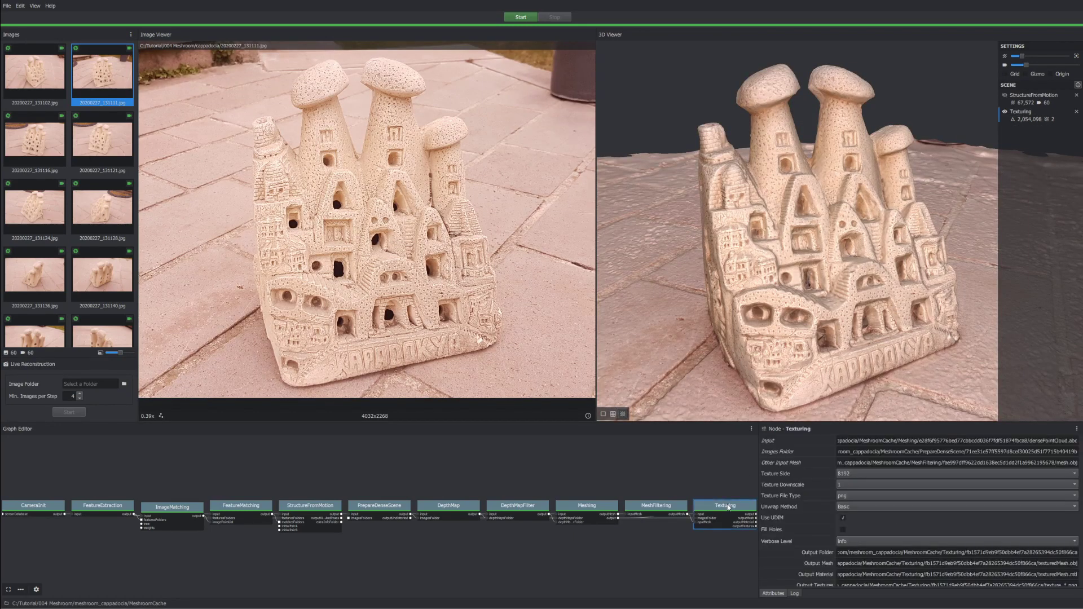
pyautogui.rightClick(727, 506)
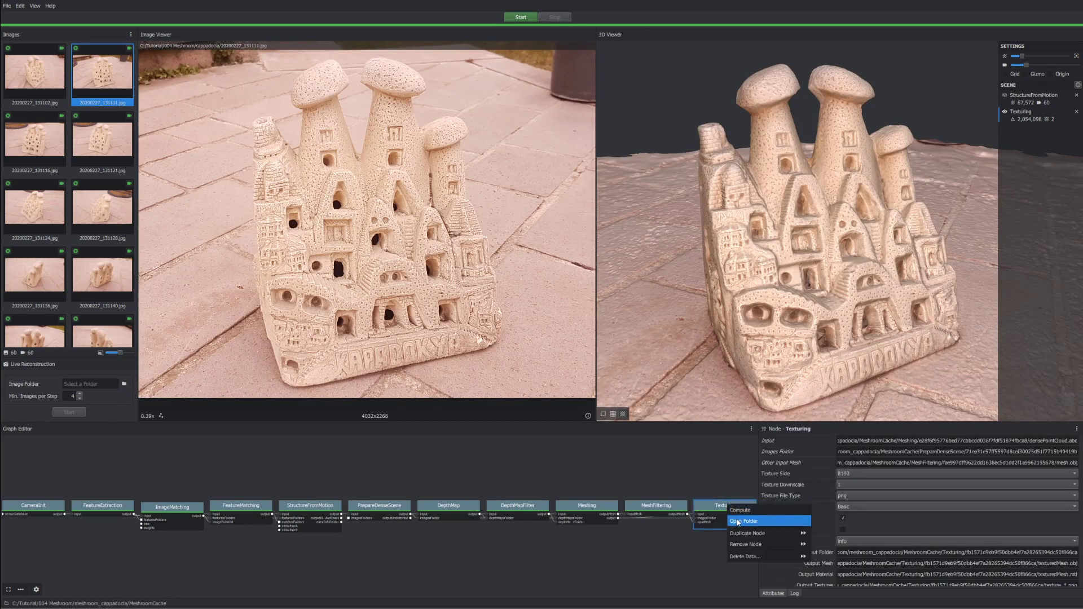
pyautogui.click(744, 521)
pyautogui.click(551, 293)
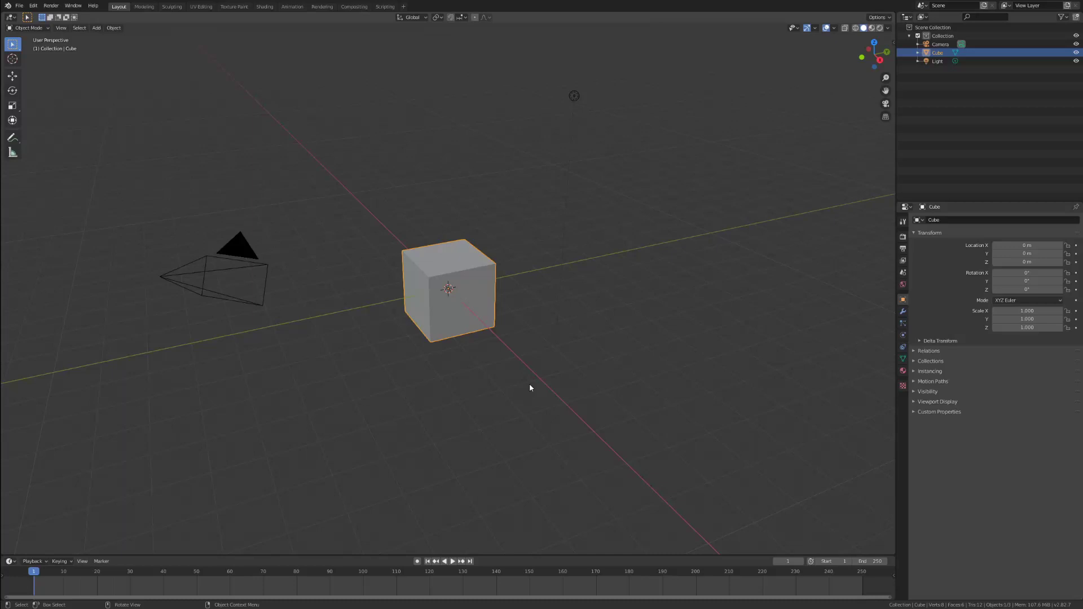
# Replace the default cube with texturedMesh.obj imported from the Texturing output folder.
pyautogui.press('Delete')
pyautogui.click(18, 6)
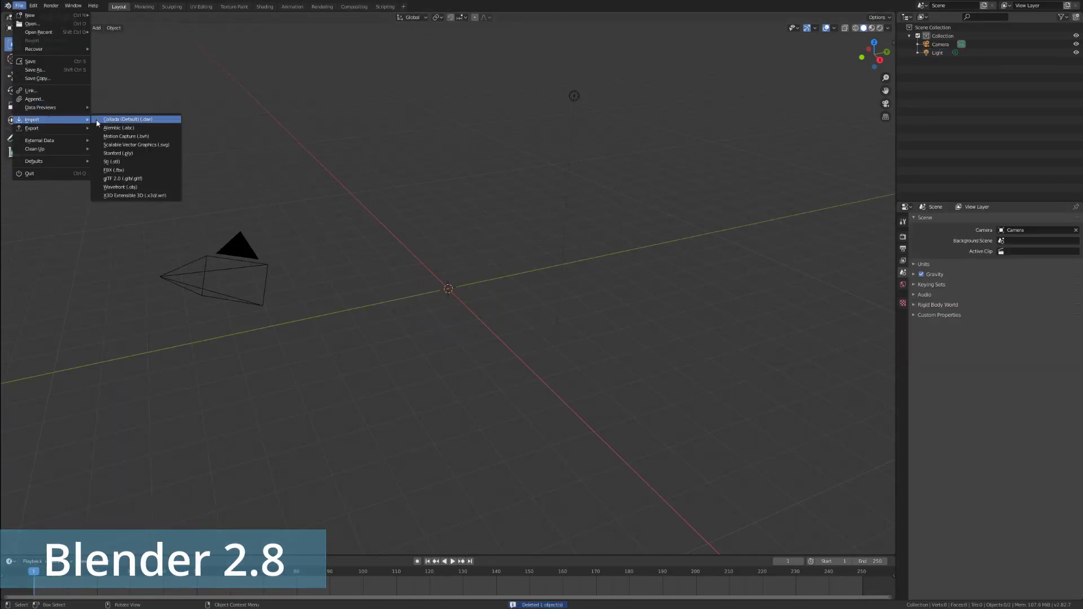
pyautogui.click(130, 184)
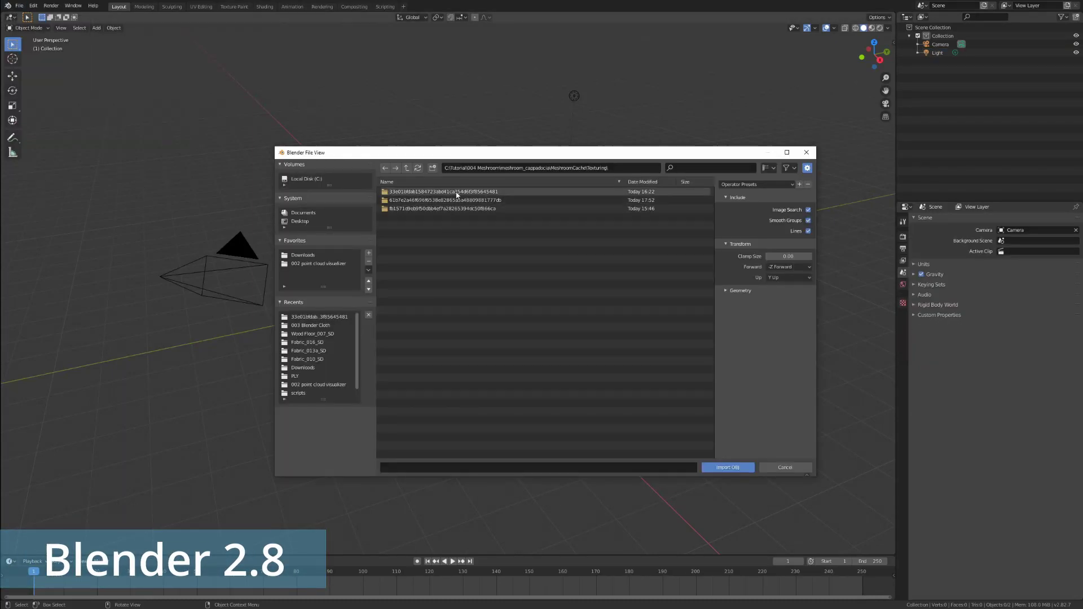
pyautogui.doubleClick(440, 192)
pyautogui.click(423, 199)
pyautogui.click(727, 467)
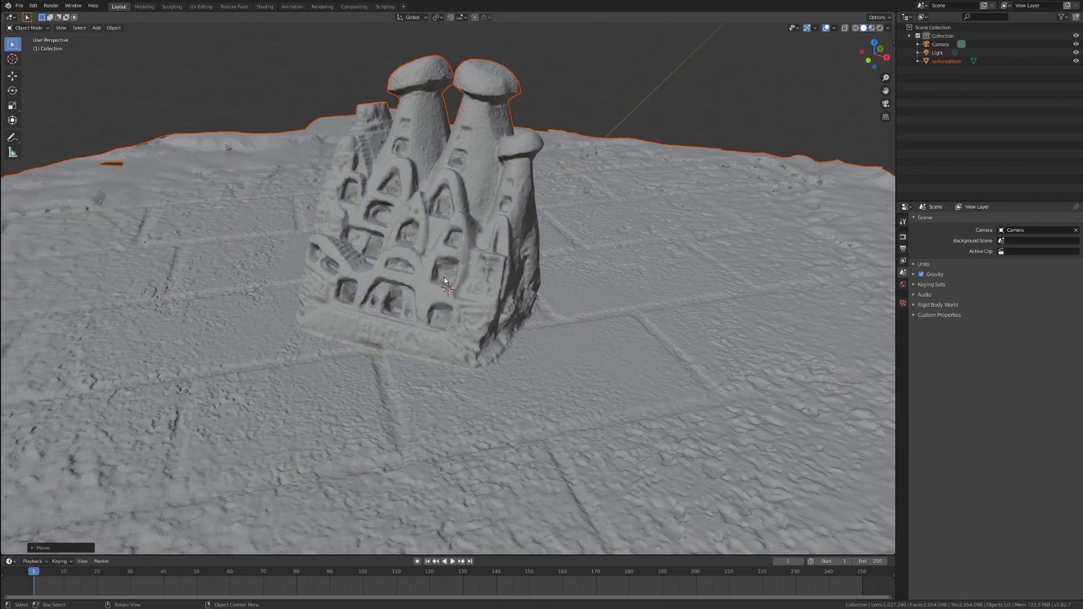
pyautogui.moveTo(443, 276)
pyautogui.mouseDown(button='middle')
pyautogui.moveTo(490, 281)
pyautogui.moveTo(493, 319)
pyautogui.mouseUp(button='middle')
# Show the mesh in Material Preview and toggle the Wireframe overlay on and off.
pyautogui.click(872, 27)
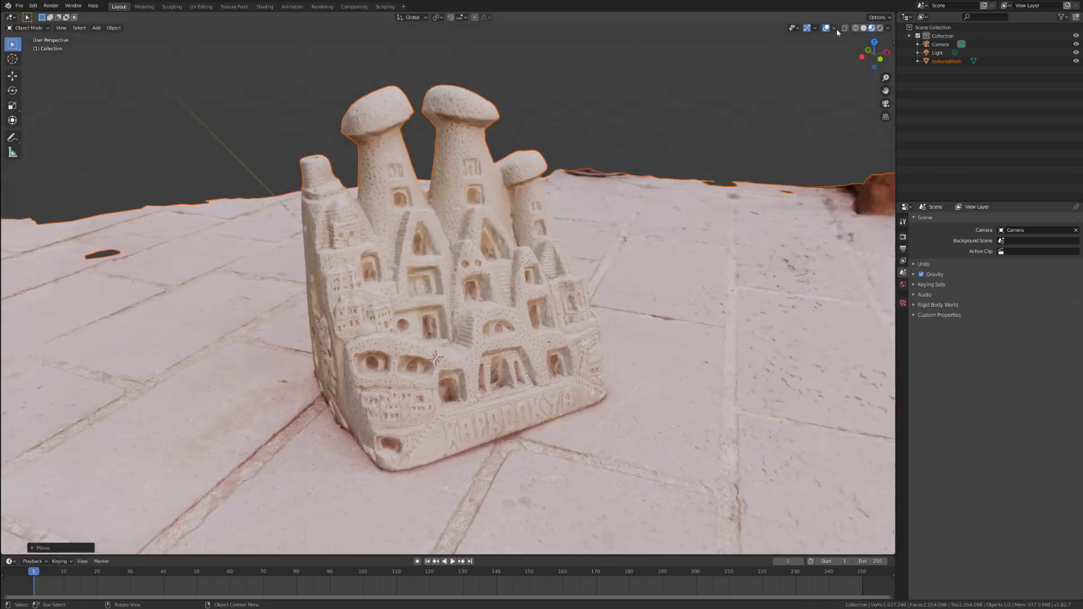
pyautogui.click(836, 28)
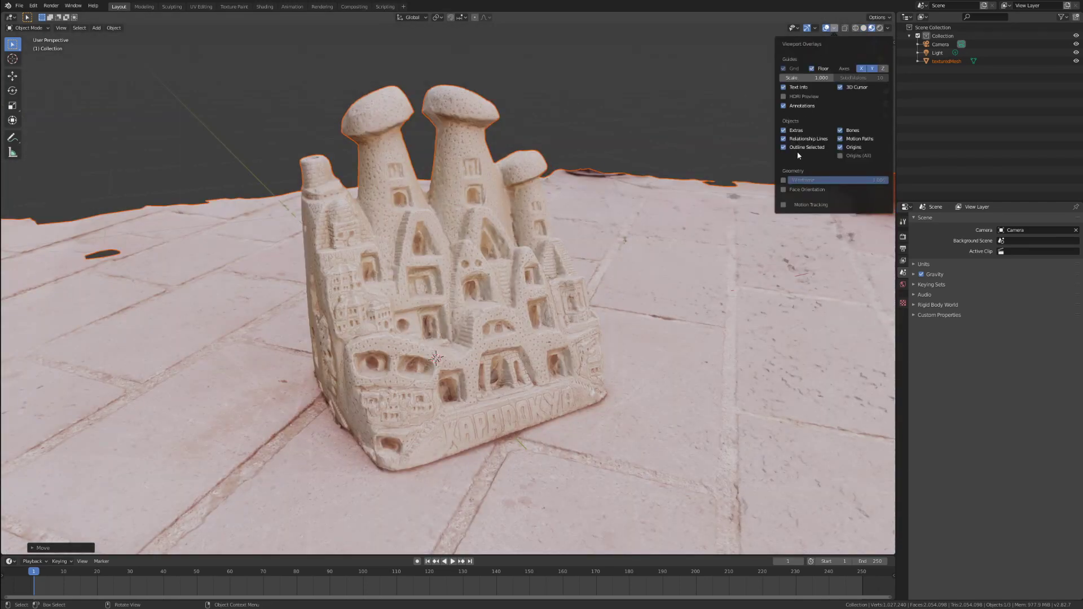
pyautogui.click(783, 180)
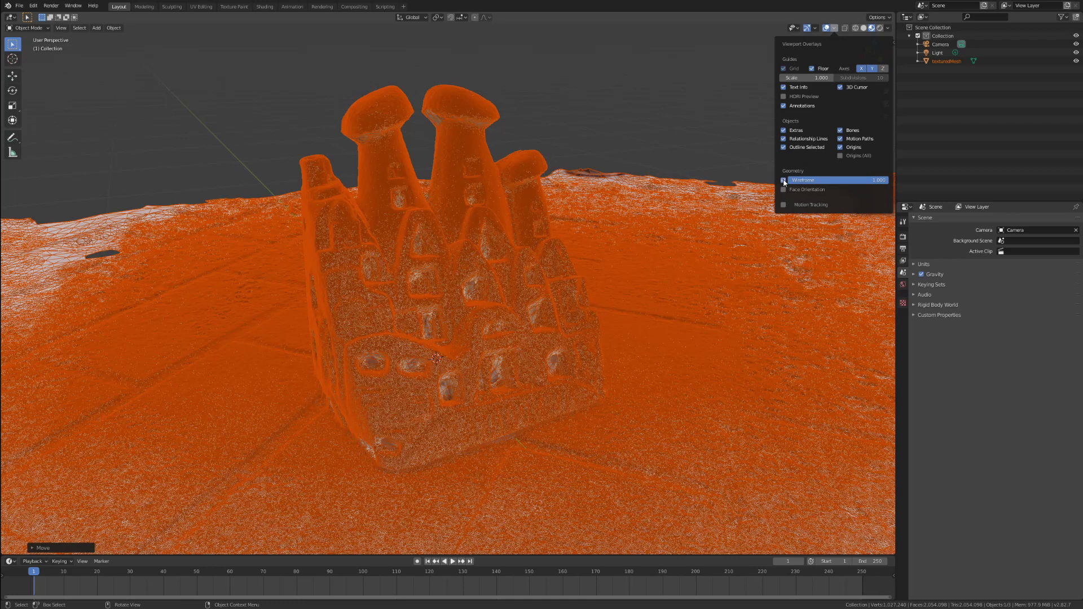
pyautogui.click(783, 180)
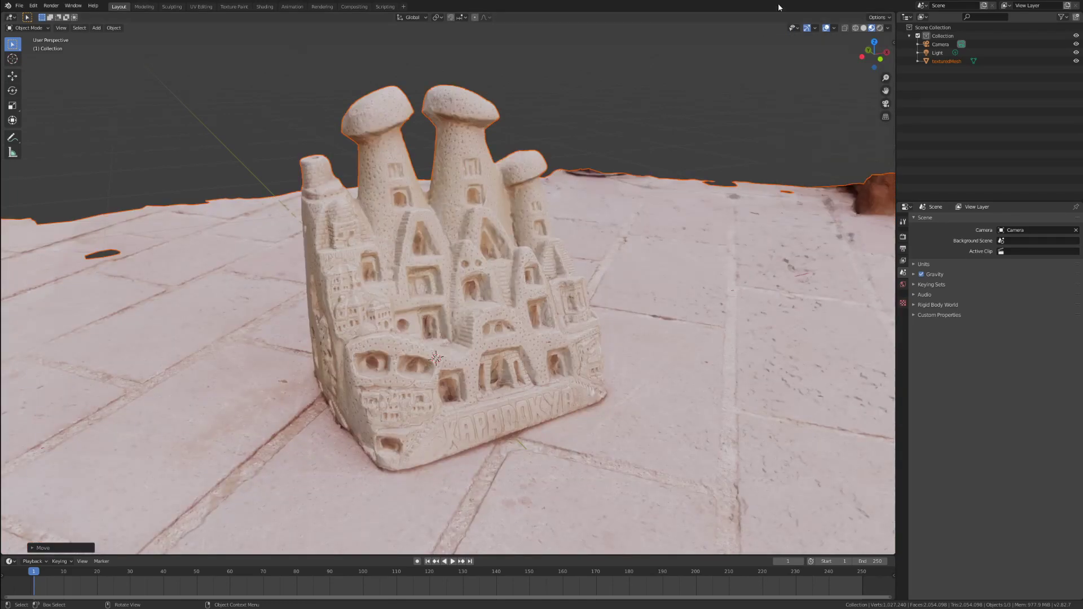
# In Edit Mode top view, delete the upper and right ground vertices around the figurine.
pyautogui.click(527, 261)
pyautogui.press('Tab')
pyautogui.press('KP_7')
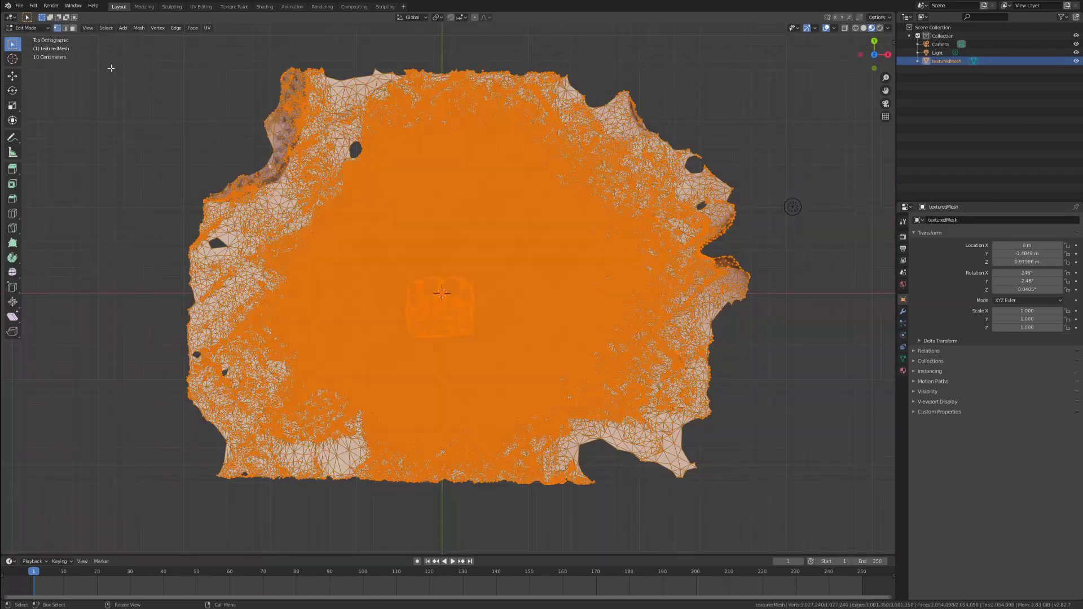
pyautogui.moveTo(140, 44); pyautogui.dragTo(805, 275)
pyautogui.press('x')
pyautogui.click(774, 274)
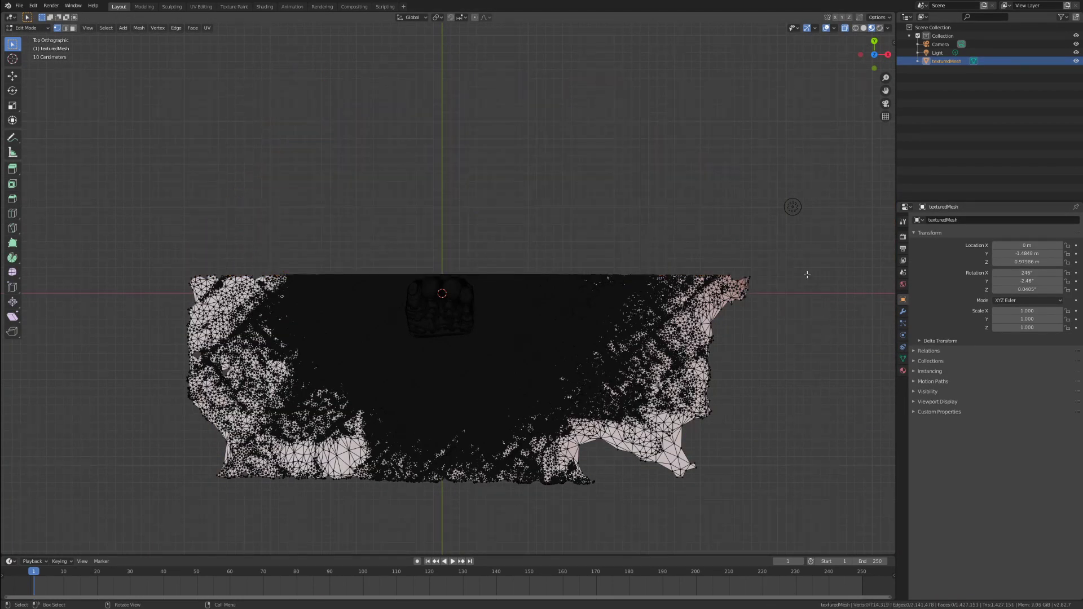
pyautogui.moveTo(548, 172); pyautogui.dragTo(815, 447)
pyautogui.moveTo(548, 447); pyautogui.dragTo(476, 484)
pyautogui.press('x')
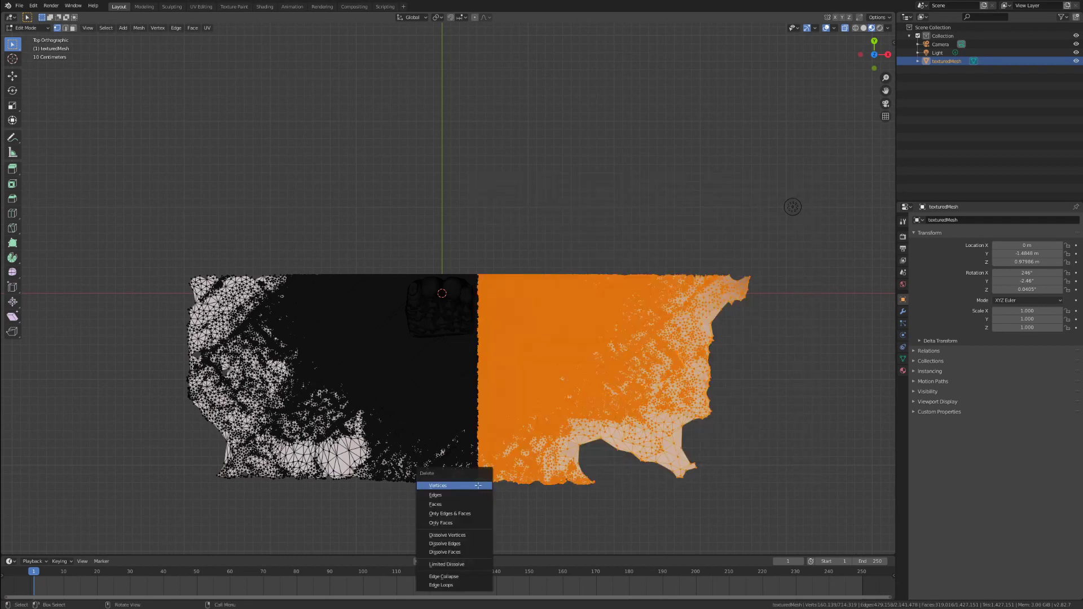
pyautogui.click(476, 485)
# Delete the remaining left and lower ground strips, then return to Object Mode.
pyautogui.moveTo(156, 235); pyautogui.dragTo(403, 502)
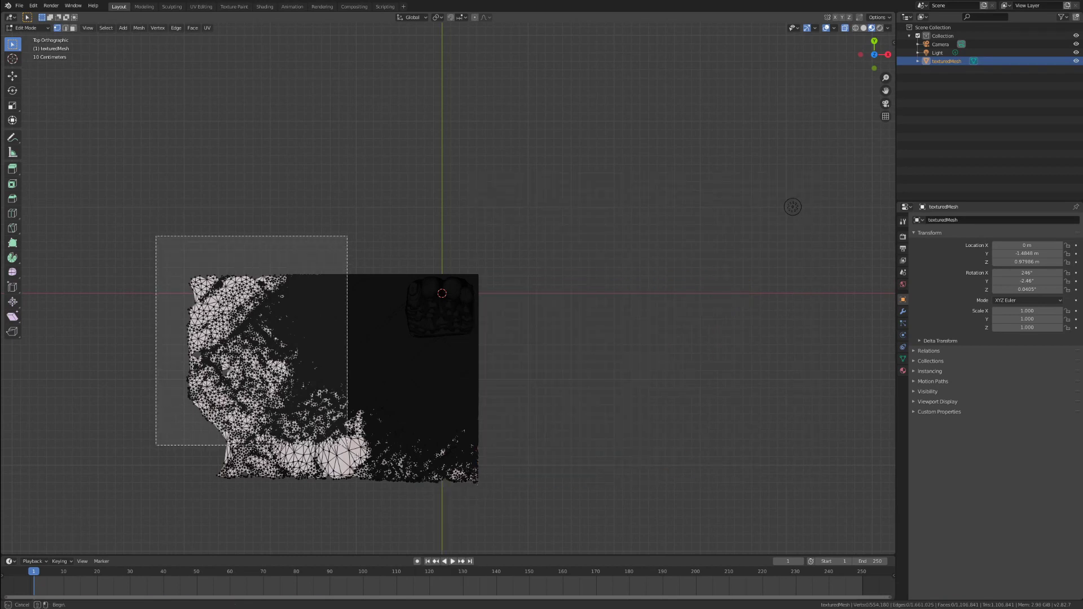
pyautogui.press('x')
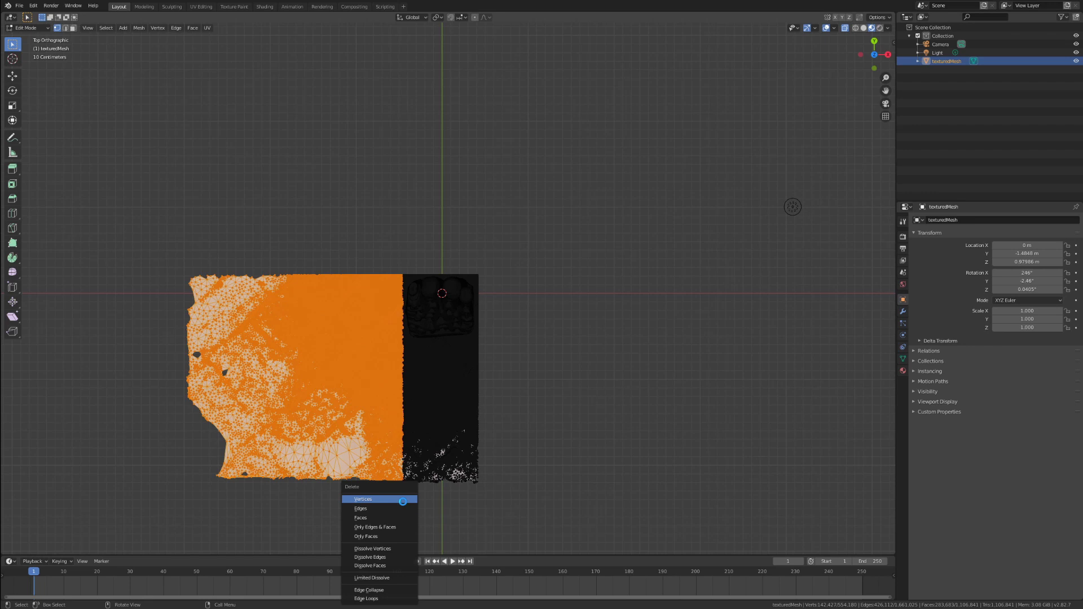
pyautogui.click(402, 501)
pyautogui.moveTo(537, 517); pyautogui.dragTo(344, 340)
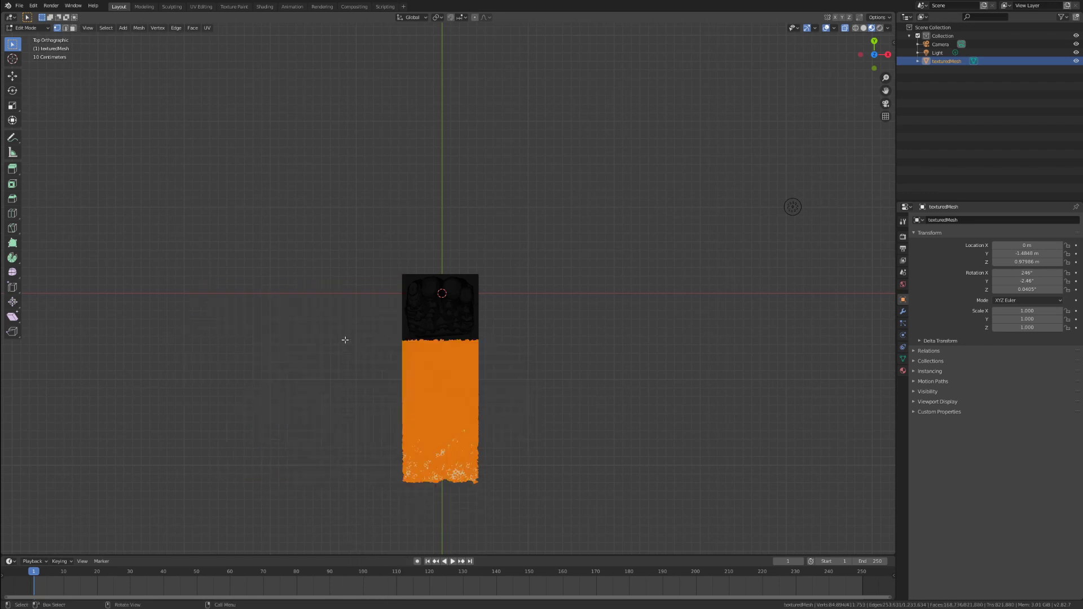
pyautogui.press('x')
pyautogui.click(343, 339)
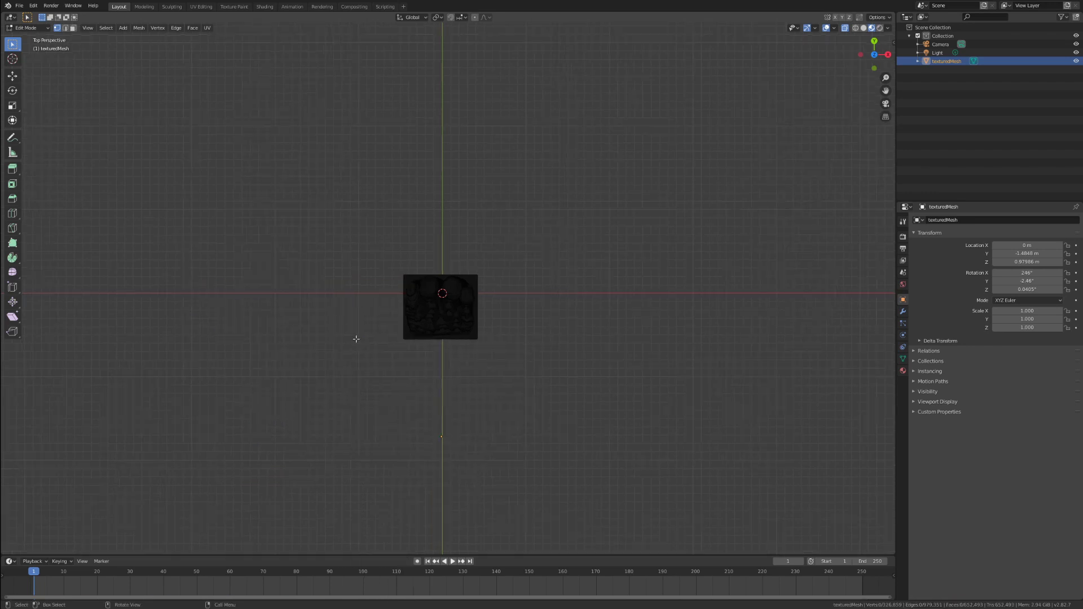
pyautogui.moveTo(356, 336)
pyautogui.mouseDown(button='middle')
pyautogui.moveTo(427, 302)
pyautogui.moveTo(439, 407)
pyautogui.moveTo(368, 356)
pyautogui.mouseUp(button='middle')
pyautogui.scroll(3, 427, 302)
pyautogui.press('Tab')
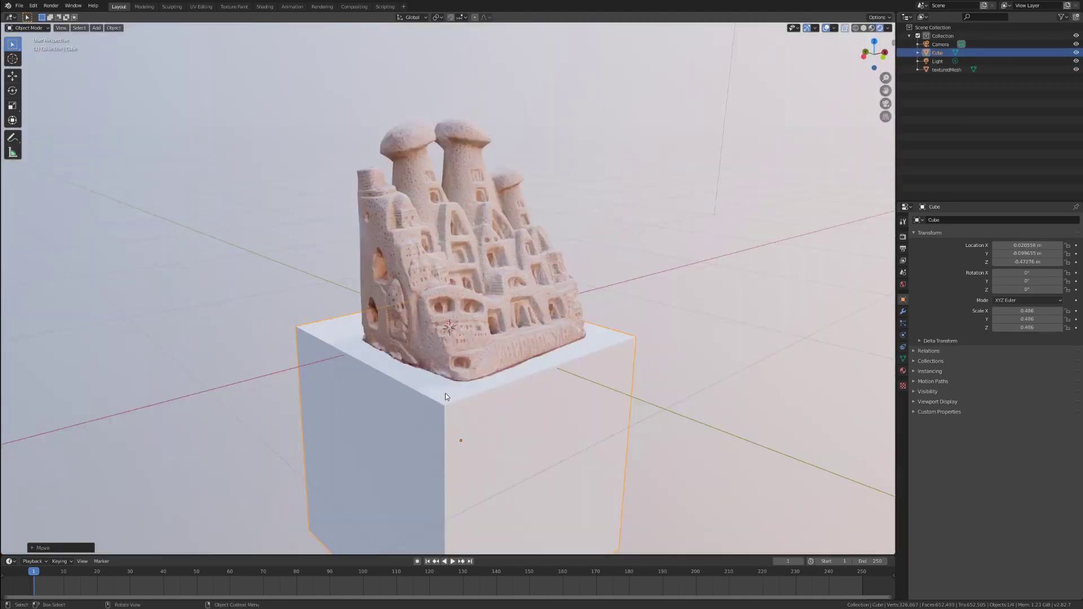
# Add a Boolean modifier to the figurine mesh with the Cube as cutting object.
pyautogui.click(516, 227)
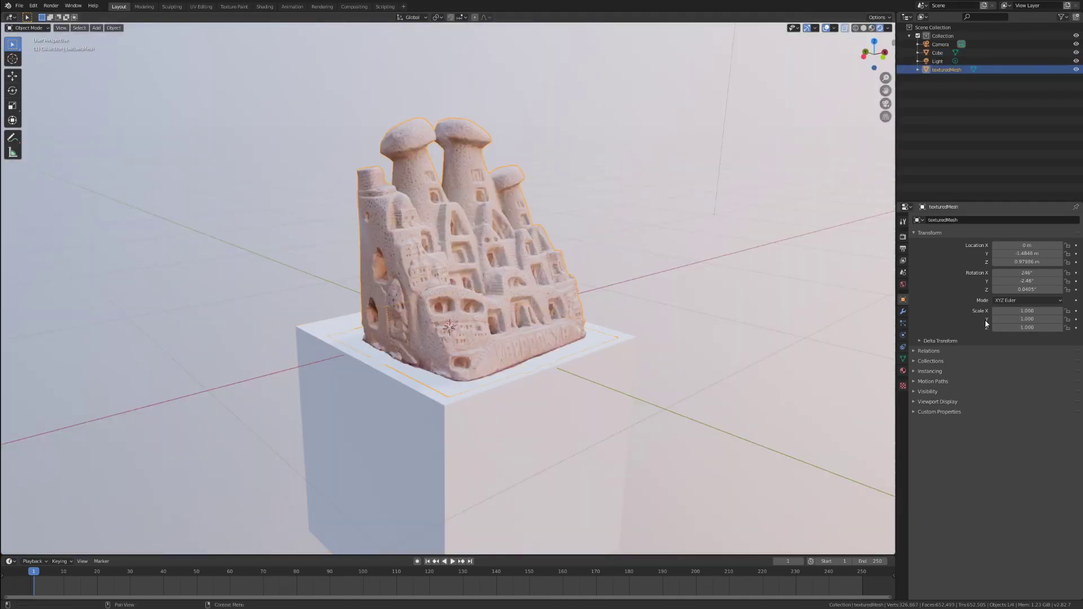
pyautogui.click(904, 315)
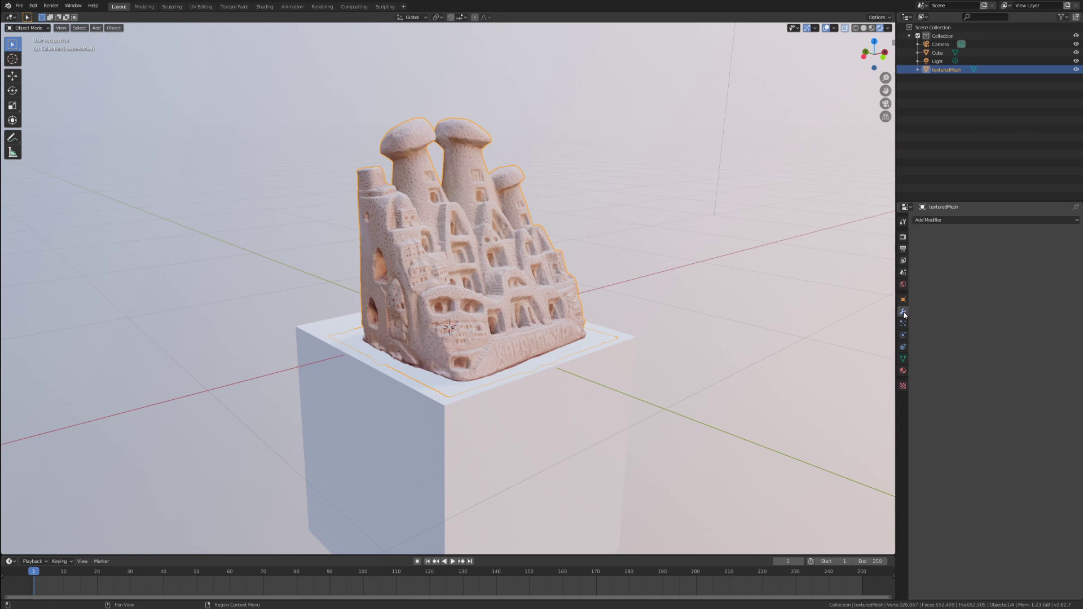
pyautogui.click(972, 220)
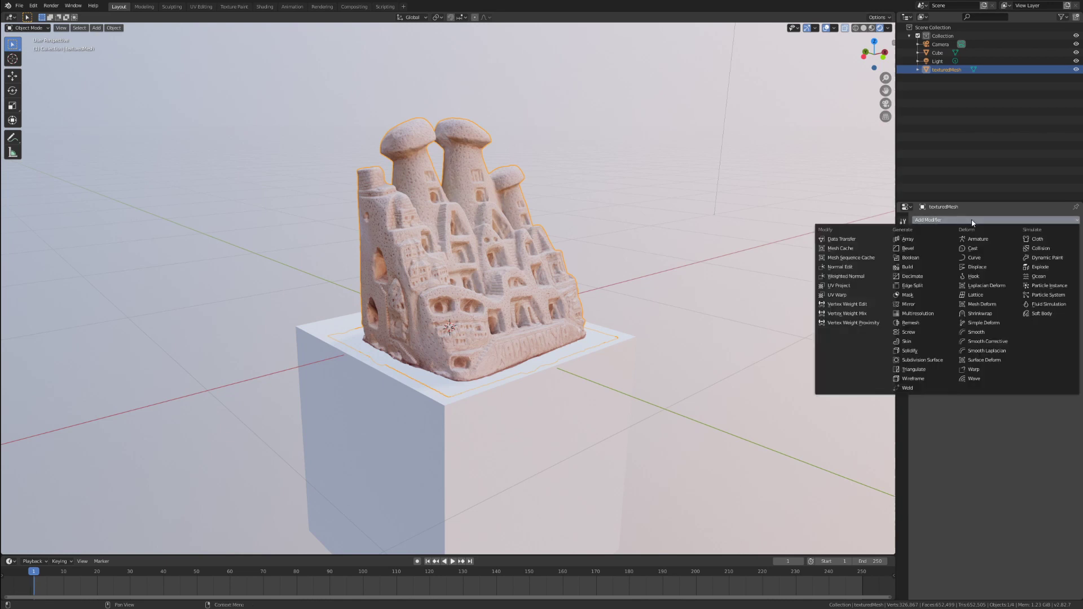
pyautogui.click(917, 260)
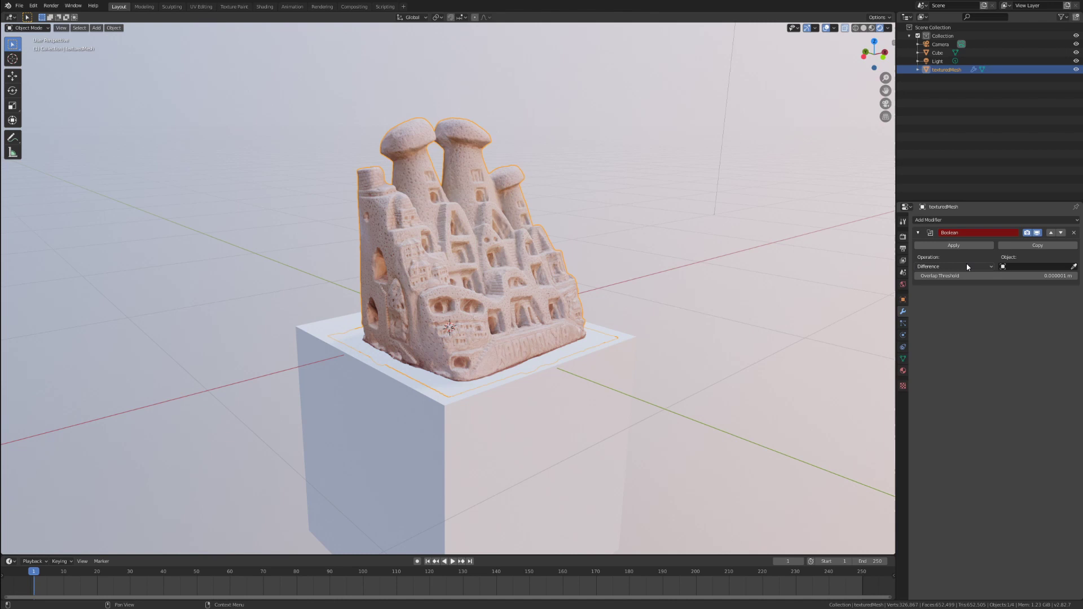
pyautogui.click(1074, 266)
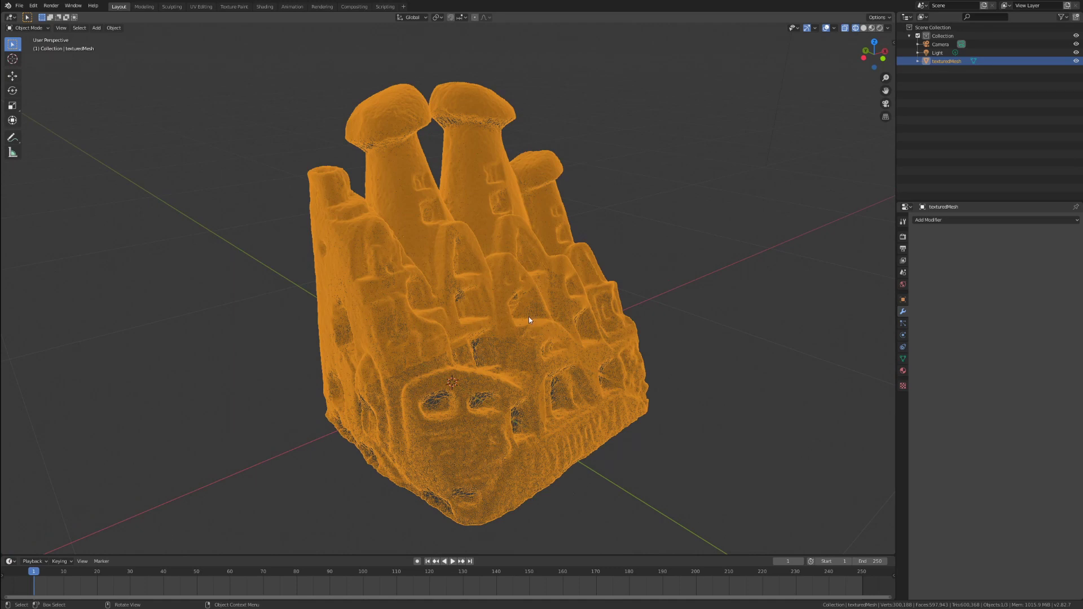
# Add a Remesh modifier with octree depth 7, scale 0.898 and sharpness 0.6, viewed in solid shading.
pyautogui.click(1013, 220)
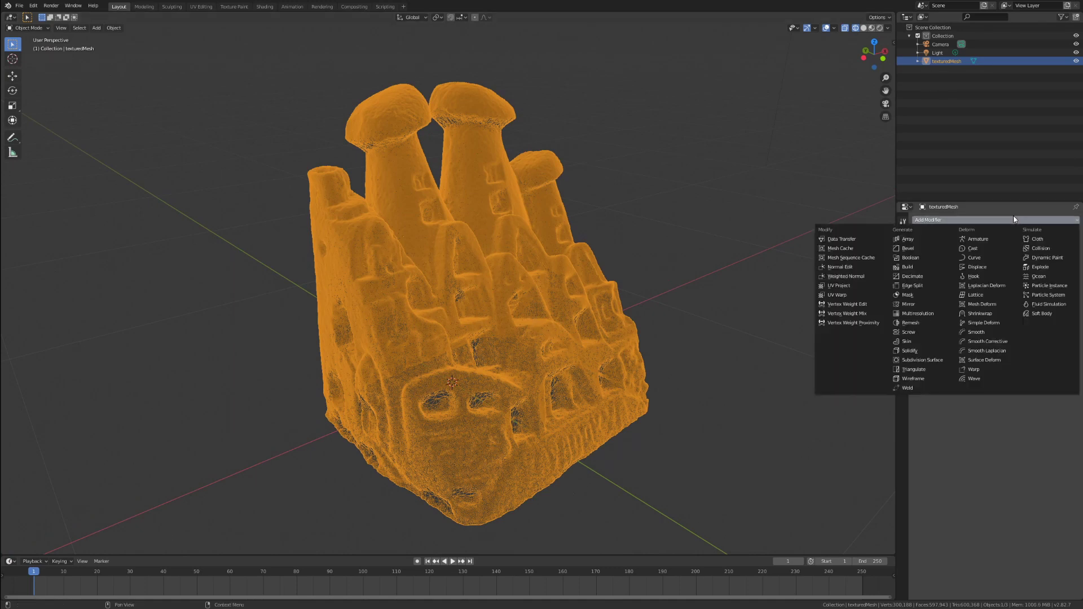
pyautogui.click(918, 322)
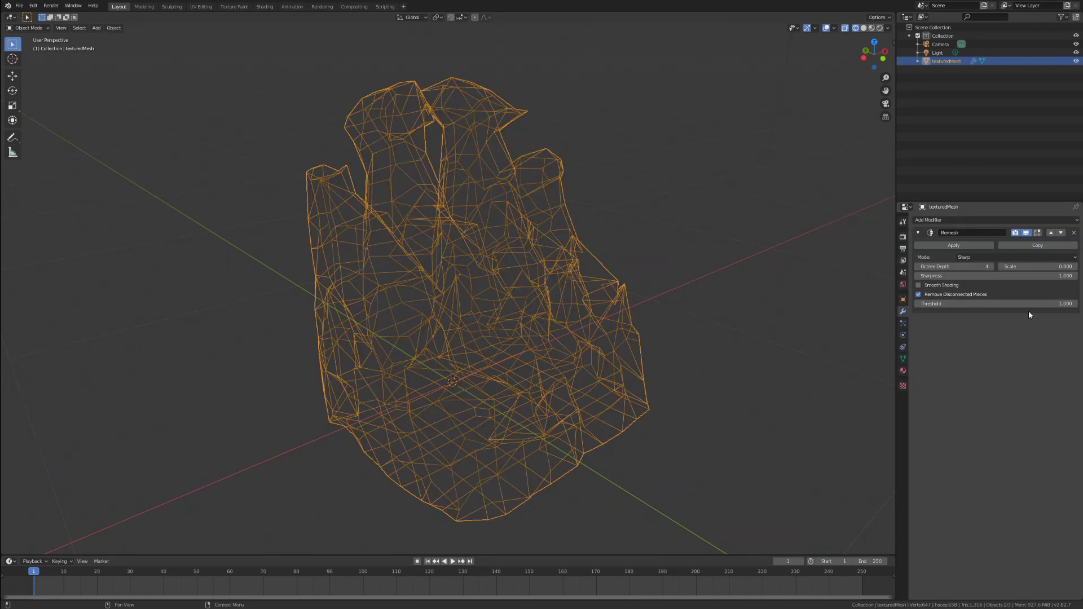
pyautogui.click(992, 264)
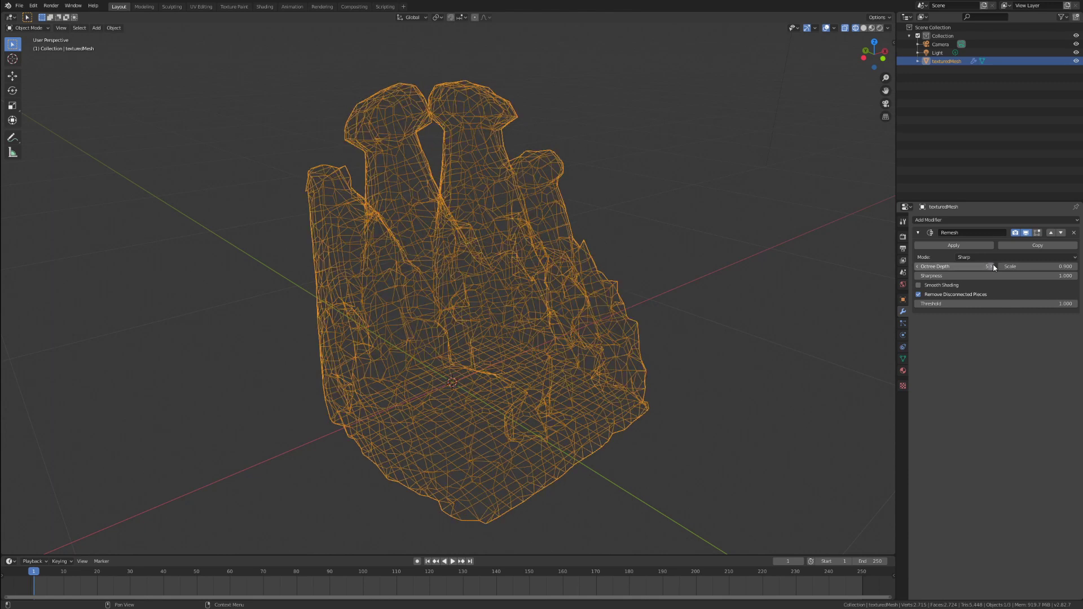
pyautogui.click(992, 264)
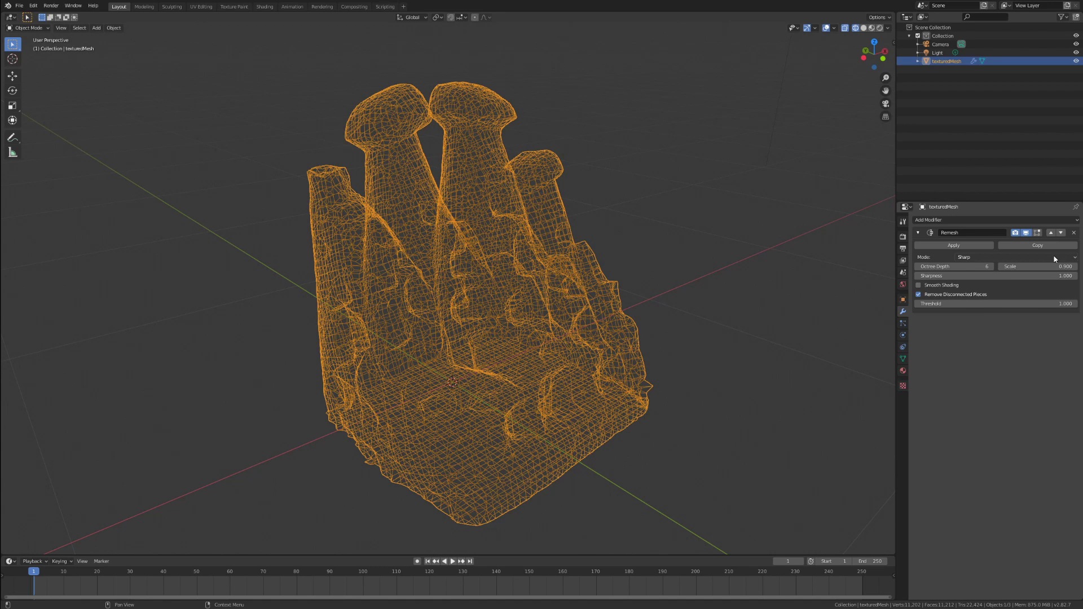
pyautogui.moveTo(1062, 266); pyautogui.dragTo(1062, 265)
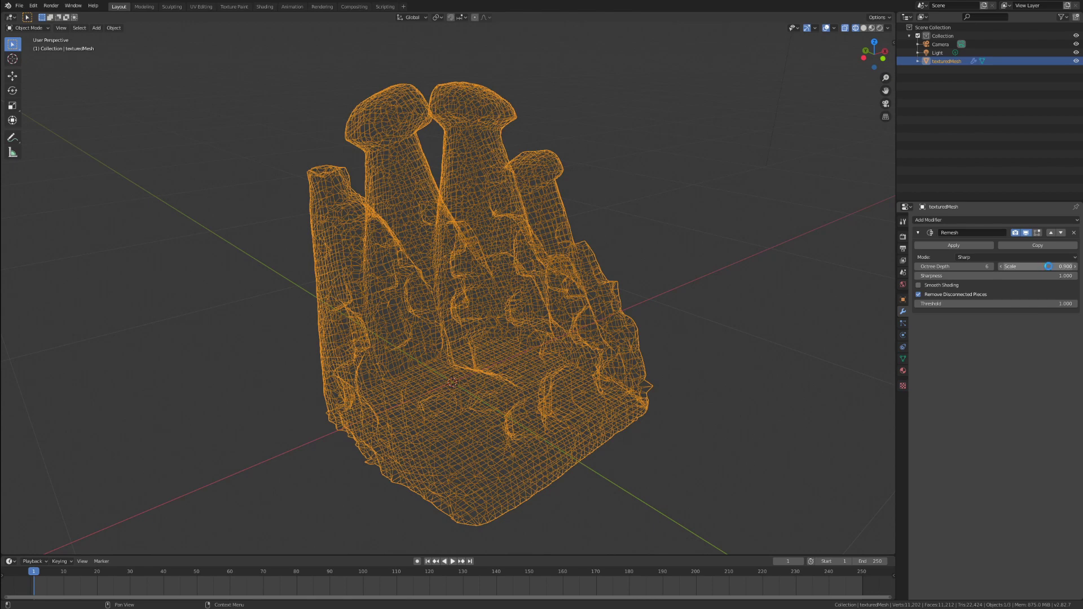
pyautogui.moveTo(1048, 266); pyautogui.dragTo(1051, 266)
pyautogui.click(1051, 266)
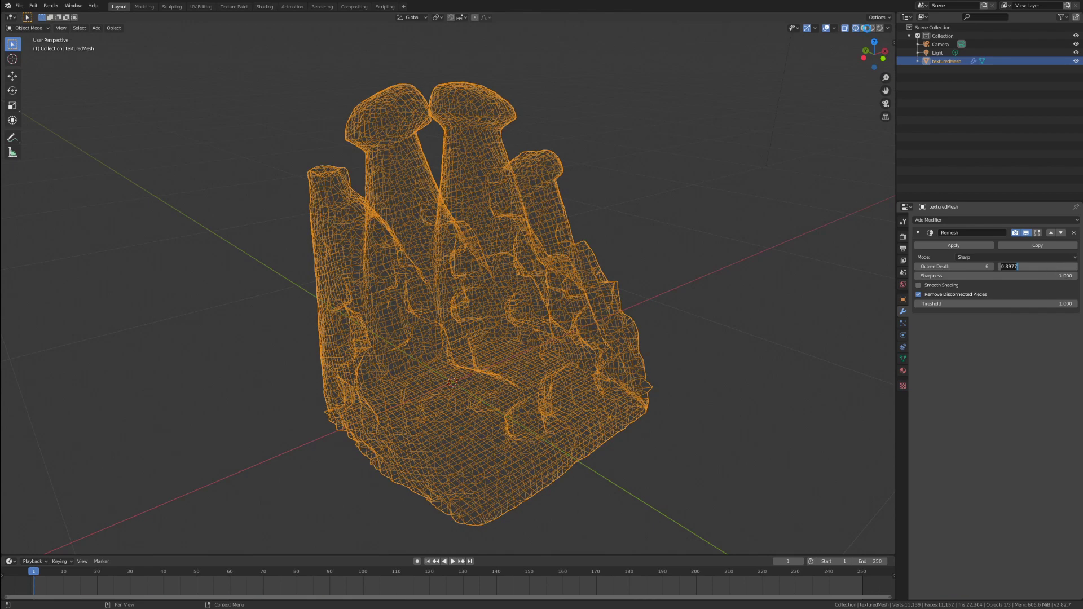
pyautogui.press('Return')
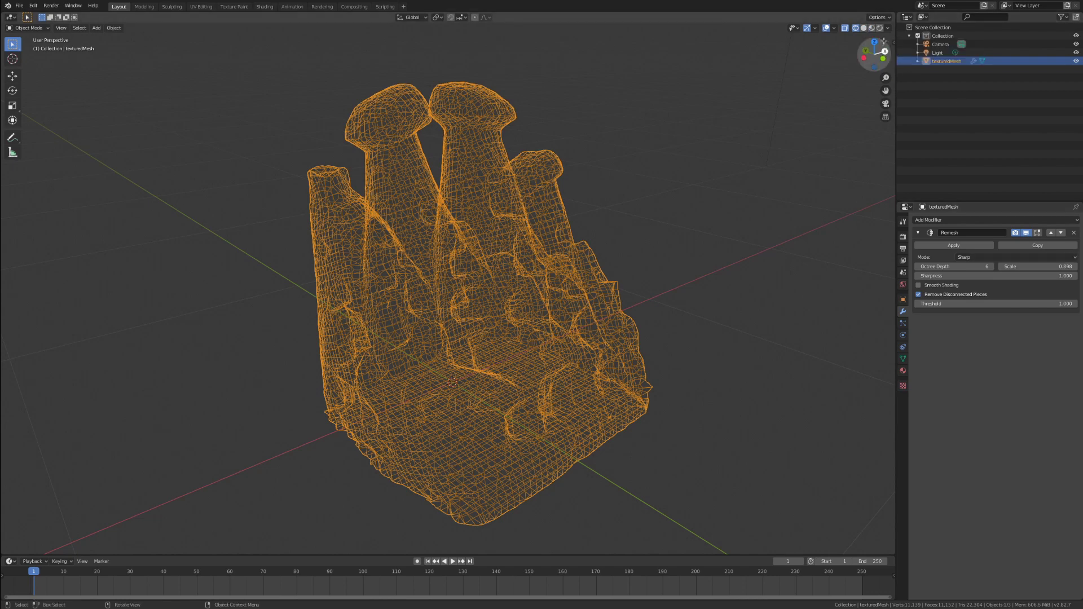
pyautogui.click(864, 27)
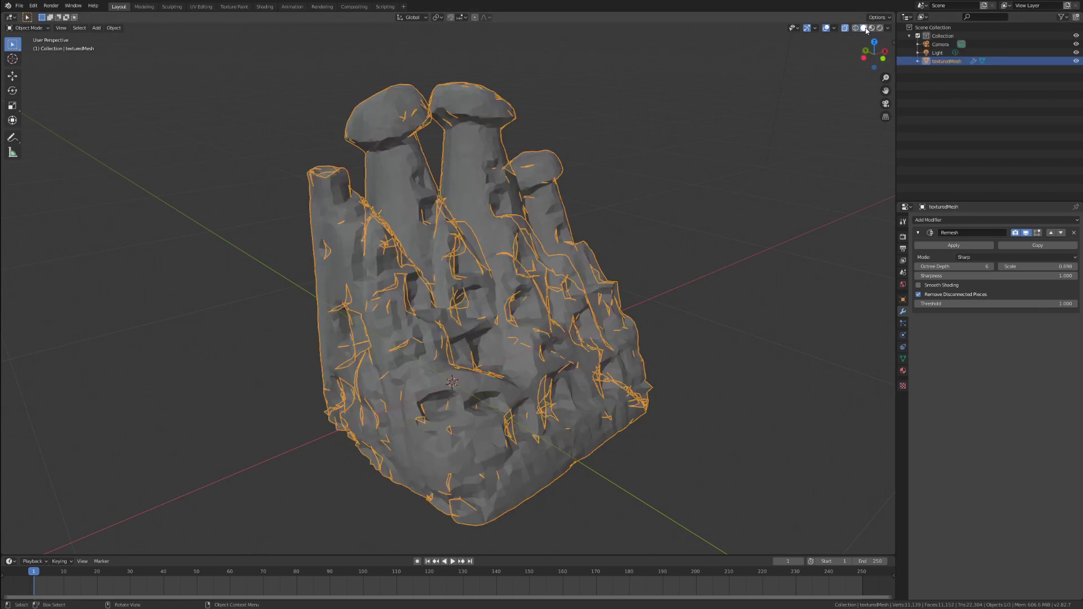
pyautogui.click(1037, 274)
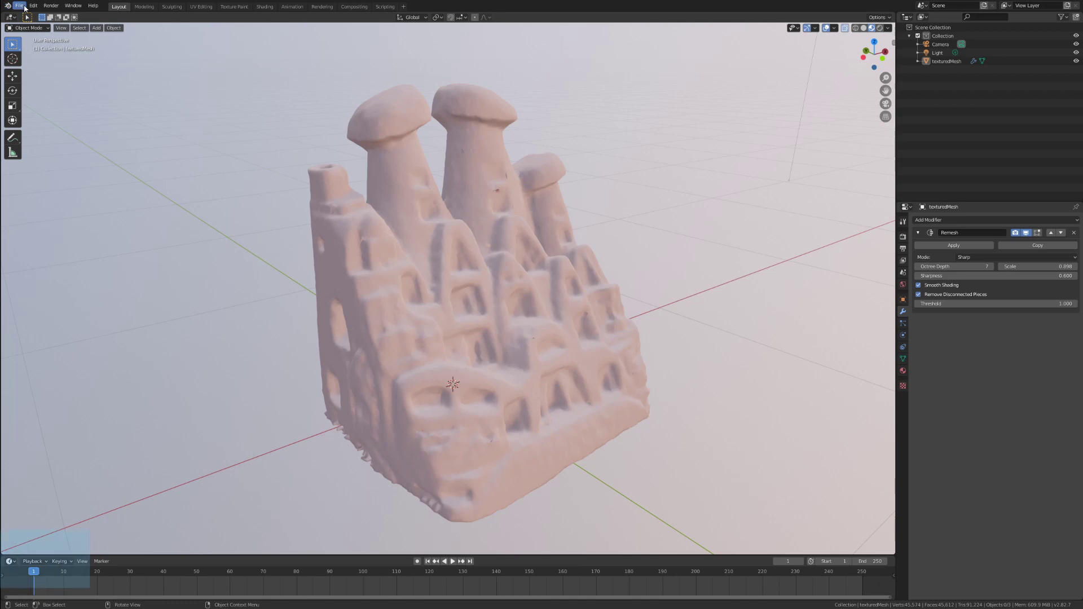
pyautogui.click(19, 6)
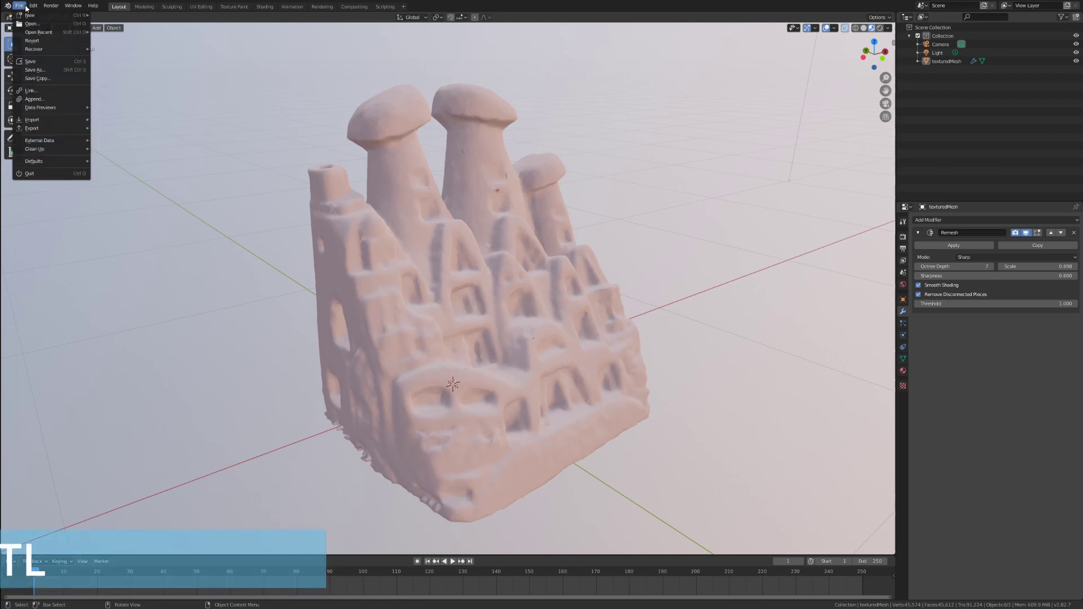
pyautogui.moveTo(33, 128)
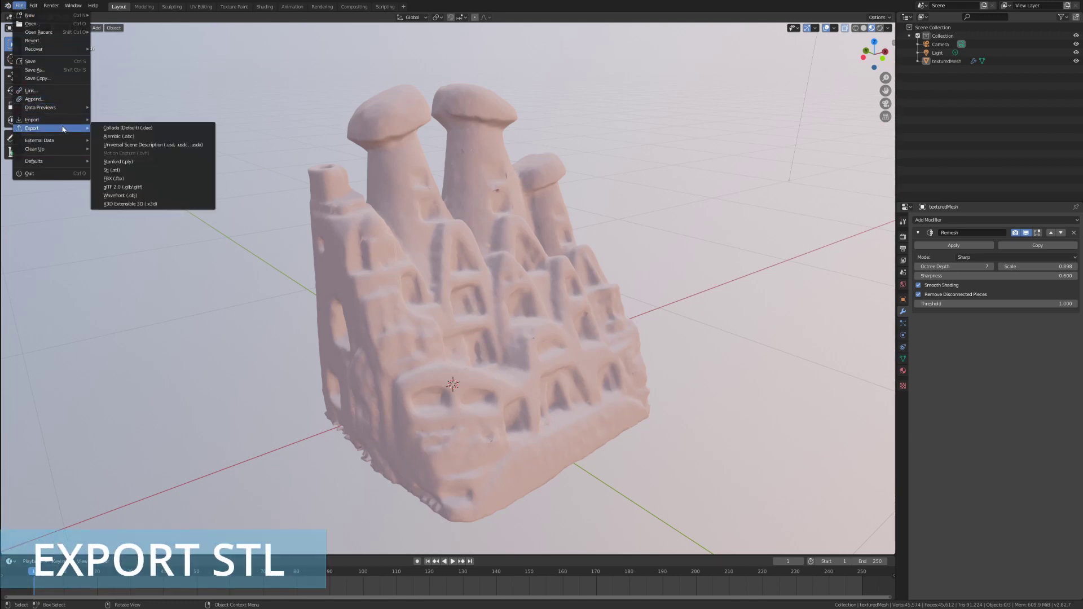
# Export the remeshed figurine in STL format as cappadocia.stl.
pyautogui.click(148, 173)
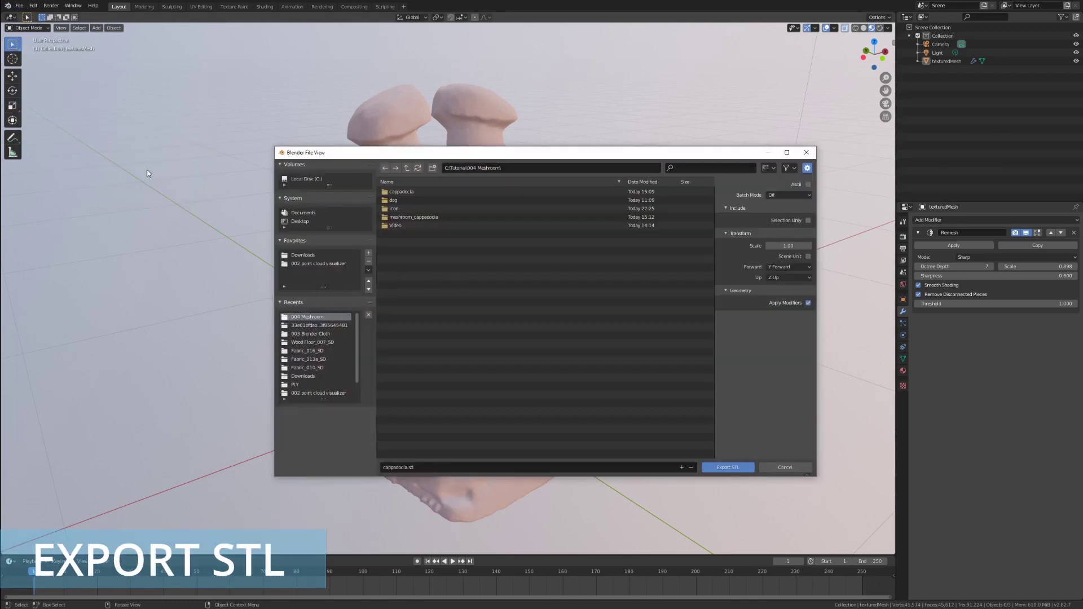
pyautogui.click(752, 467)
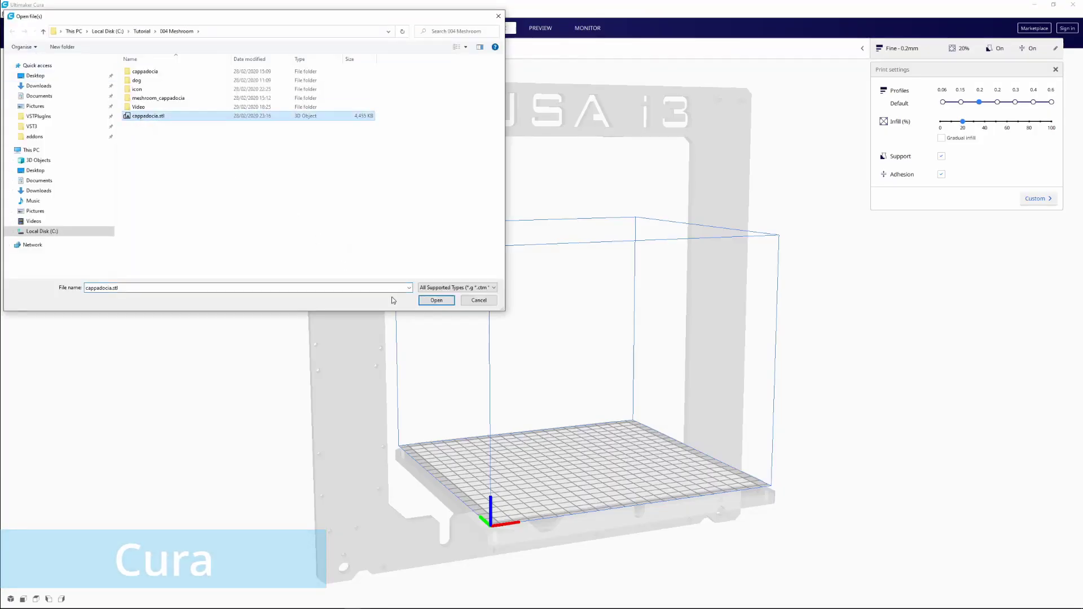
# Load cappadocia.stl into Cura and scale the figurine to 45 mm tall.
pyautogui.click(436, 301)
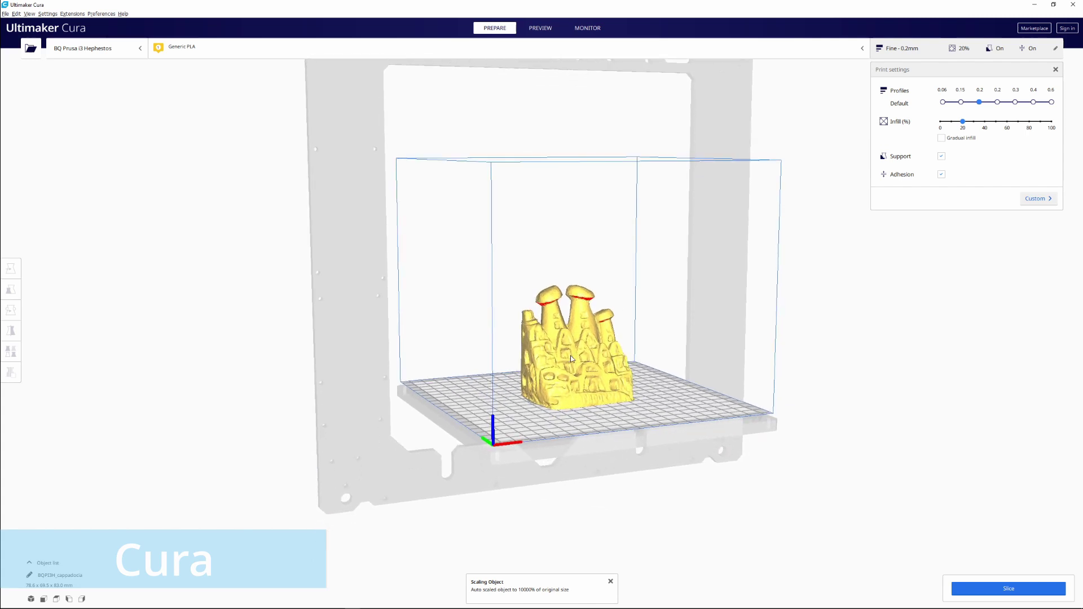
pyautogui.scroll(3, 572, 359)
pyautogui.scroll(2, 607, 420)
pyautogui.click(606, 382)
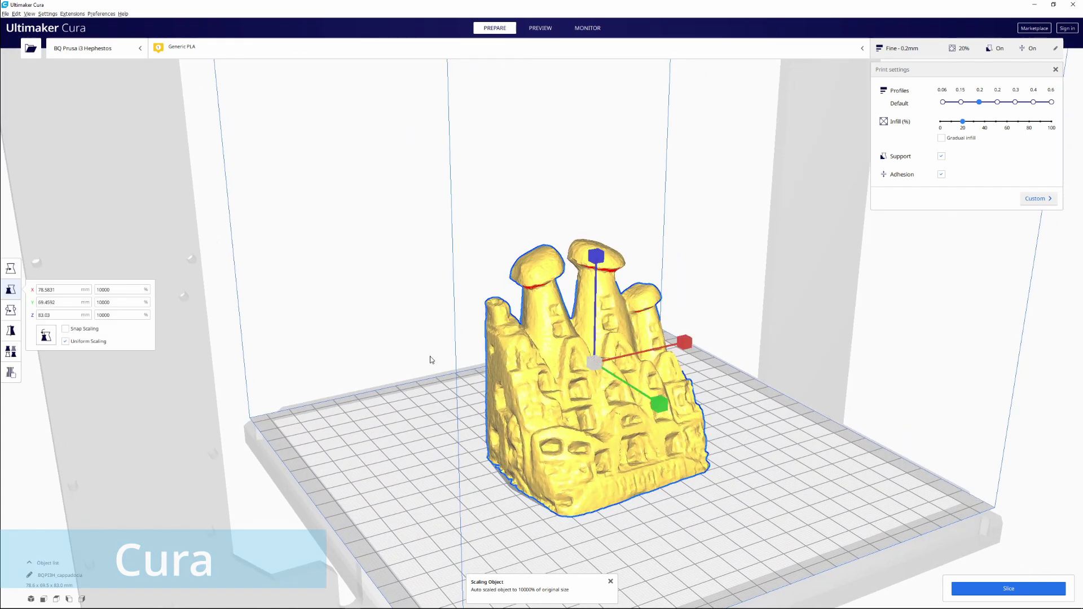
pyautogui.doubleClick(75, 315)
pyautogui.write('85')
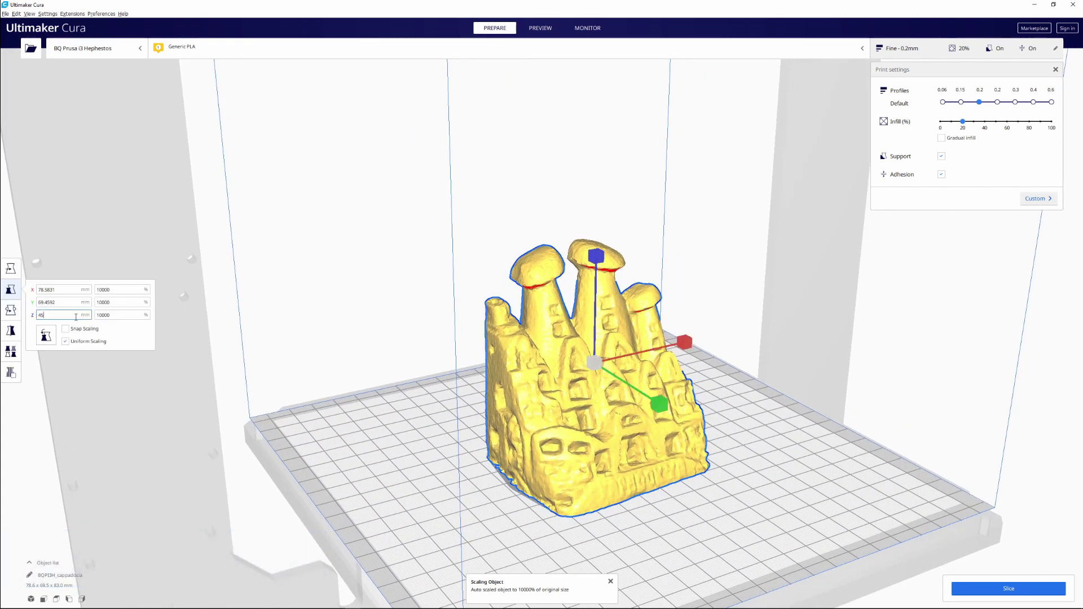
pyautogui.press('Return')
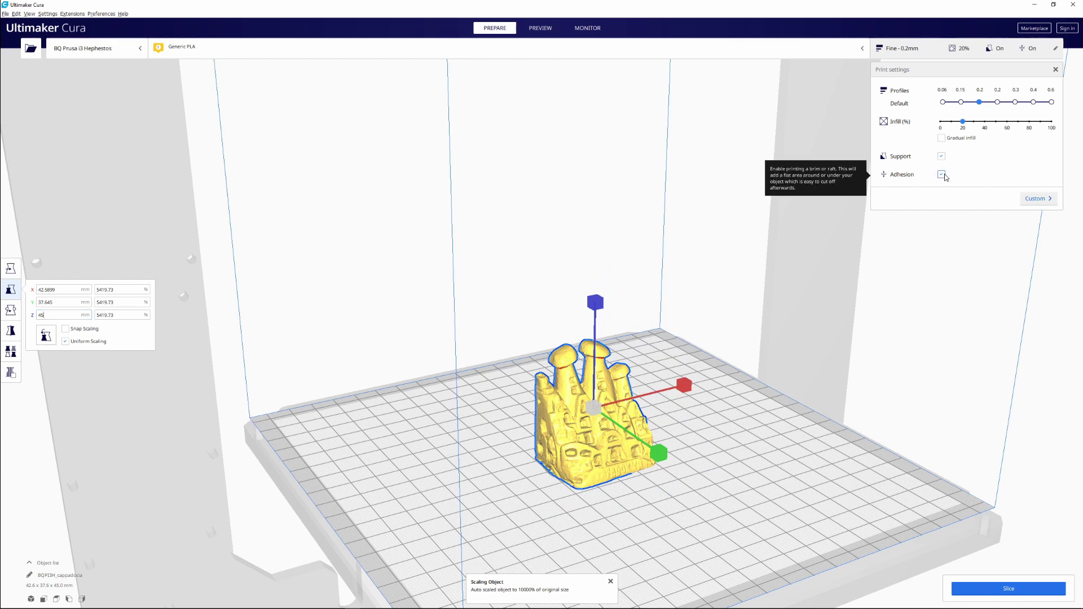
# Turn build-plate adhesion off and support on, then start slicing.
pyautogui.click(941, 176)
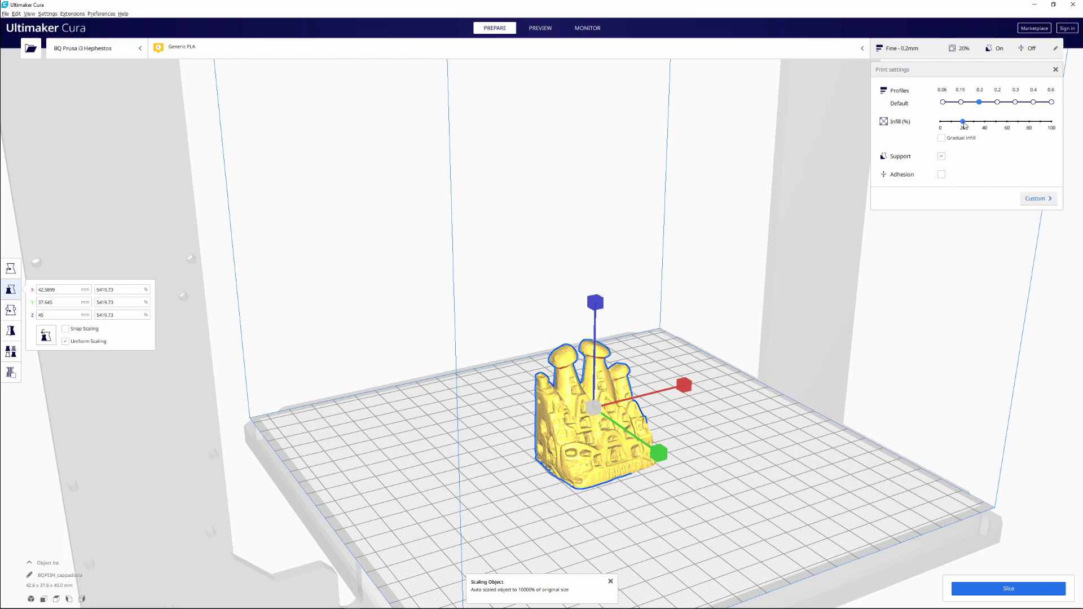
pyautogui.click(942, 157)
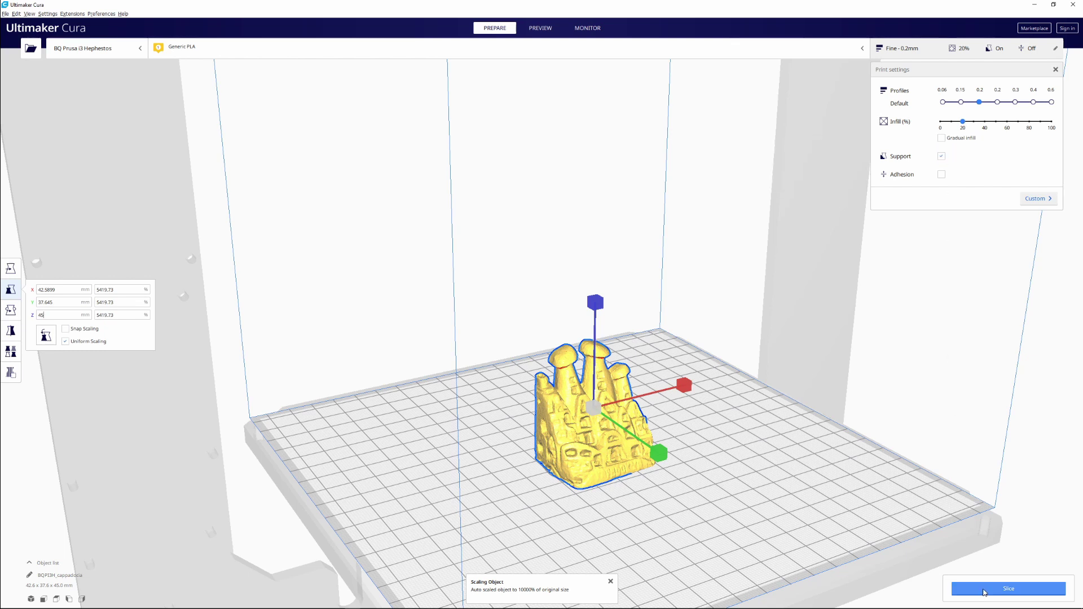
pyautogui.click(983, 590)
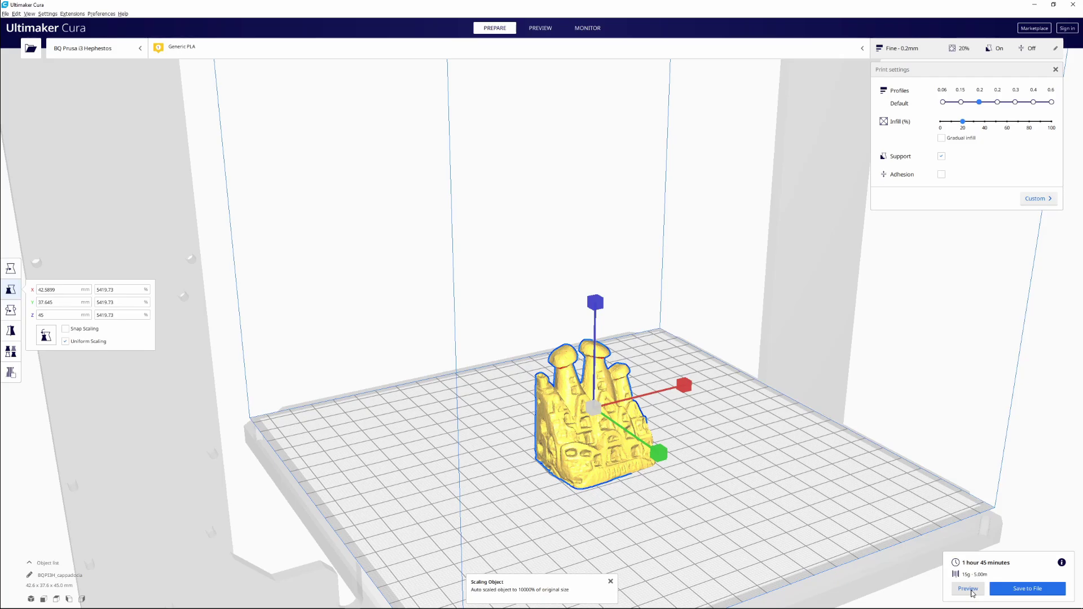
# Preview the sliced layers, orbiting to a higher view of the figurine.
pyautogui.click(972, 592)
pyautogui.scroll(5, 560, 385)
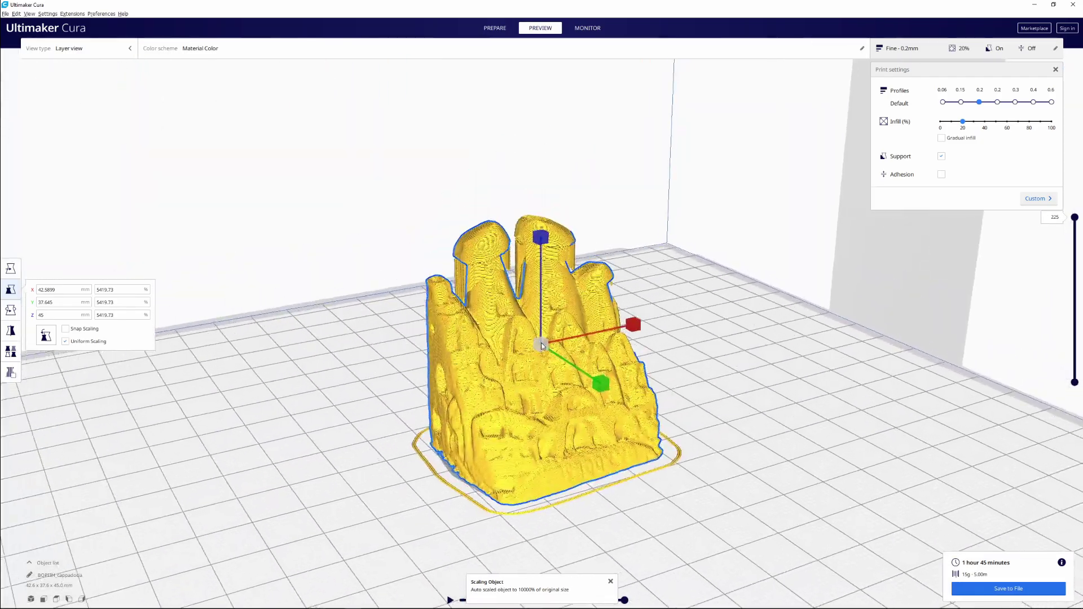
pyautogui.moveTo(542, 344)
pyautogui.mouseDown(button='right')
pyautogui.moveTo(869, 415)
pyautogui.moveTo(973, 321)
pyautogui.mouseUp(button='right')
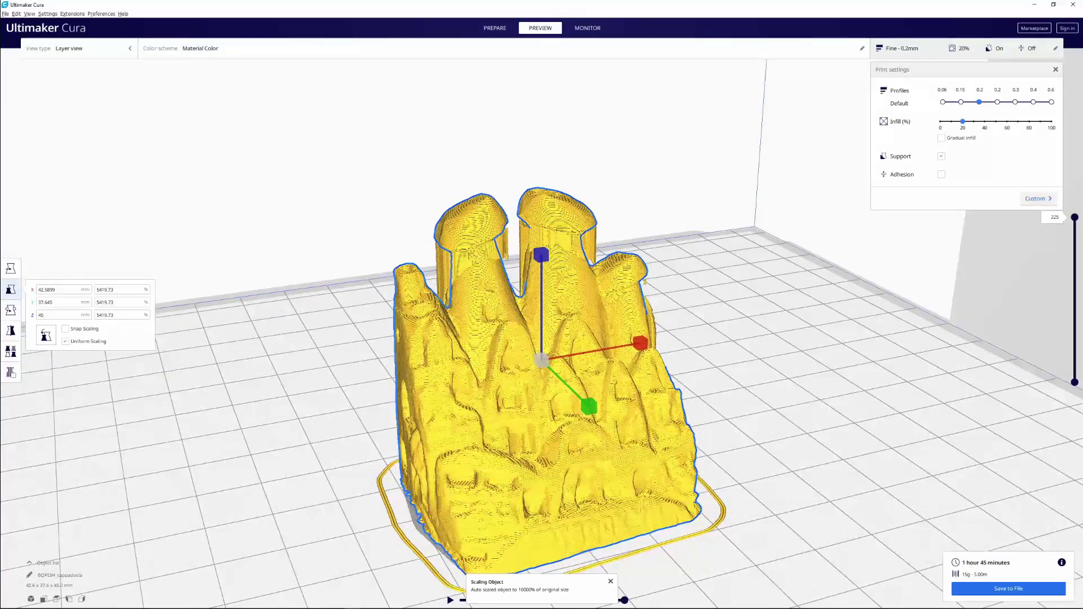
pyautogui.moveTo(1075, 218)
pyautogui.mouseDown()
pyautogui.moveTo(1075, 350)
pyautogui.moveTo(1074, 217)
pyautogui.mouseUp()
pyautogui.scroll(1, 715, 406)
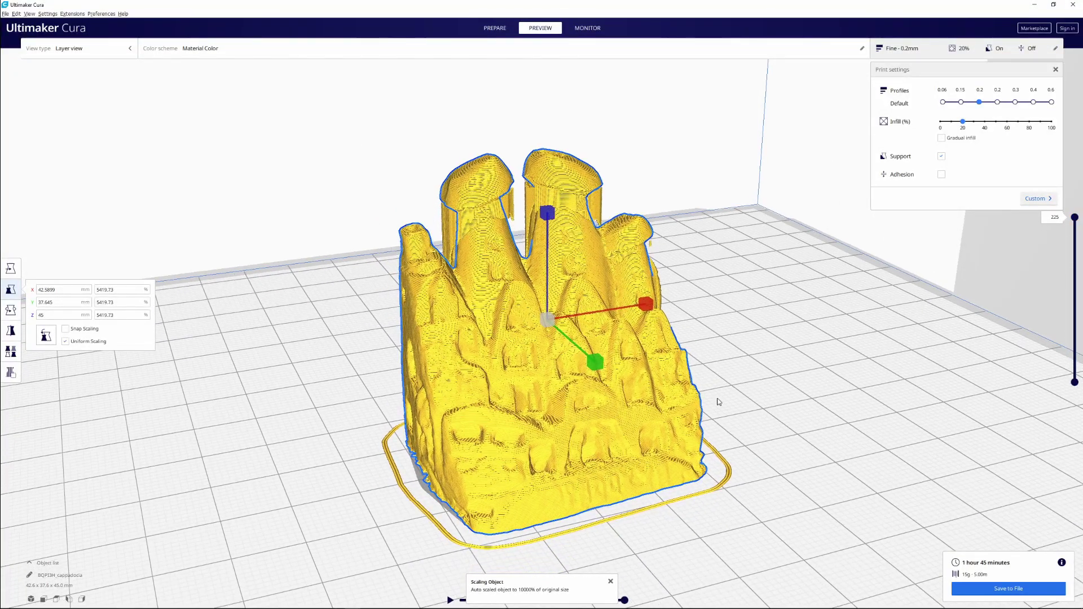
# Save the G-code as BQPI3H_cappadocia.gcode and select it in its folder.
pyautogui.click(1018, 590)
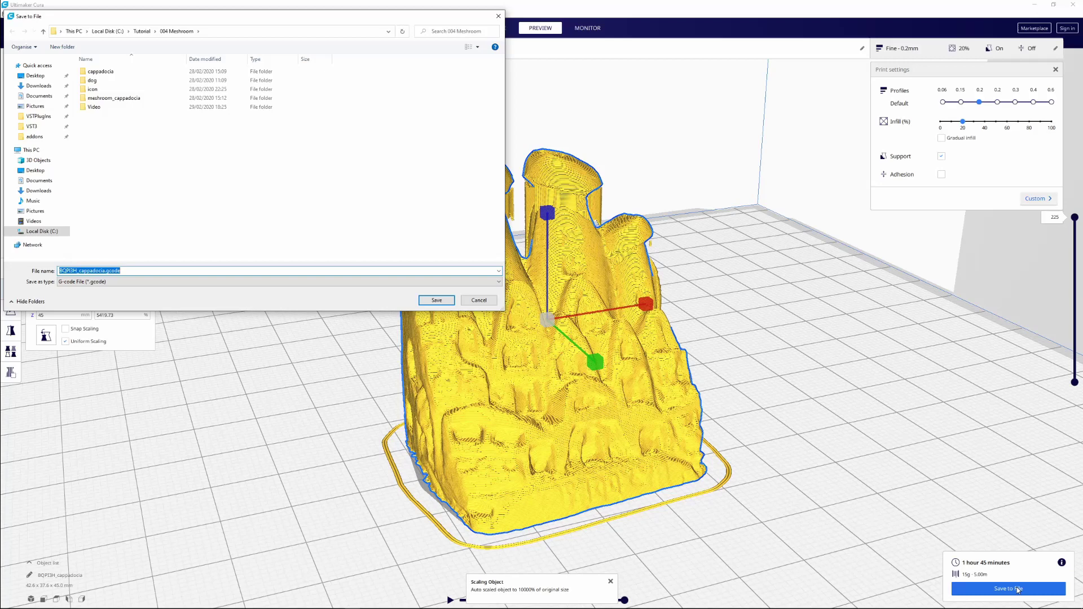
pyautogui.click(430, 302)
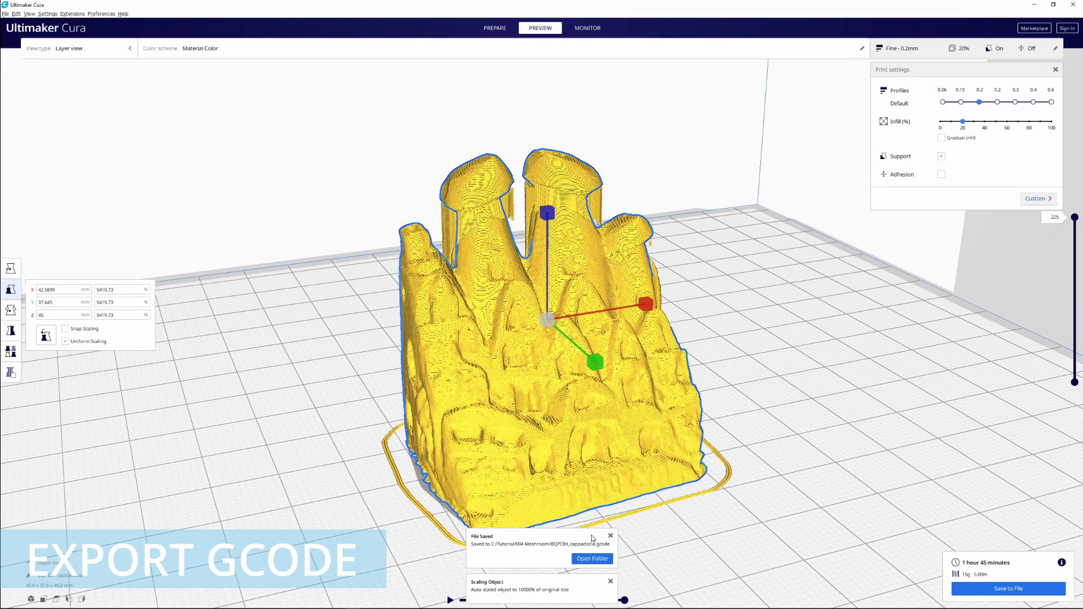
pyautogui.click(595, 559)
pyautogui.click(422, 283)
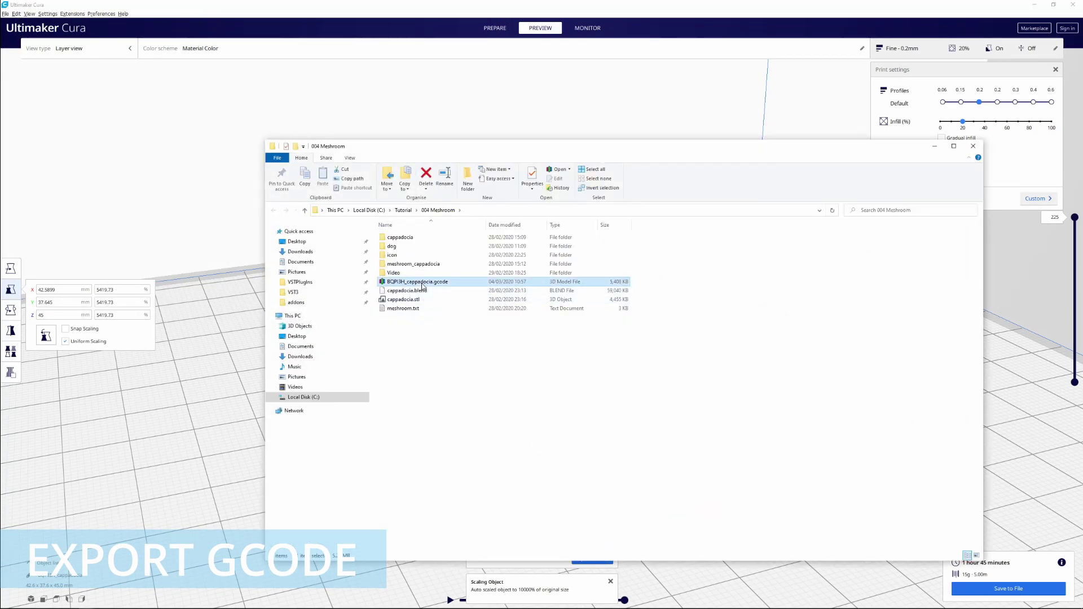